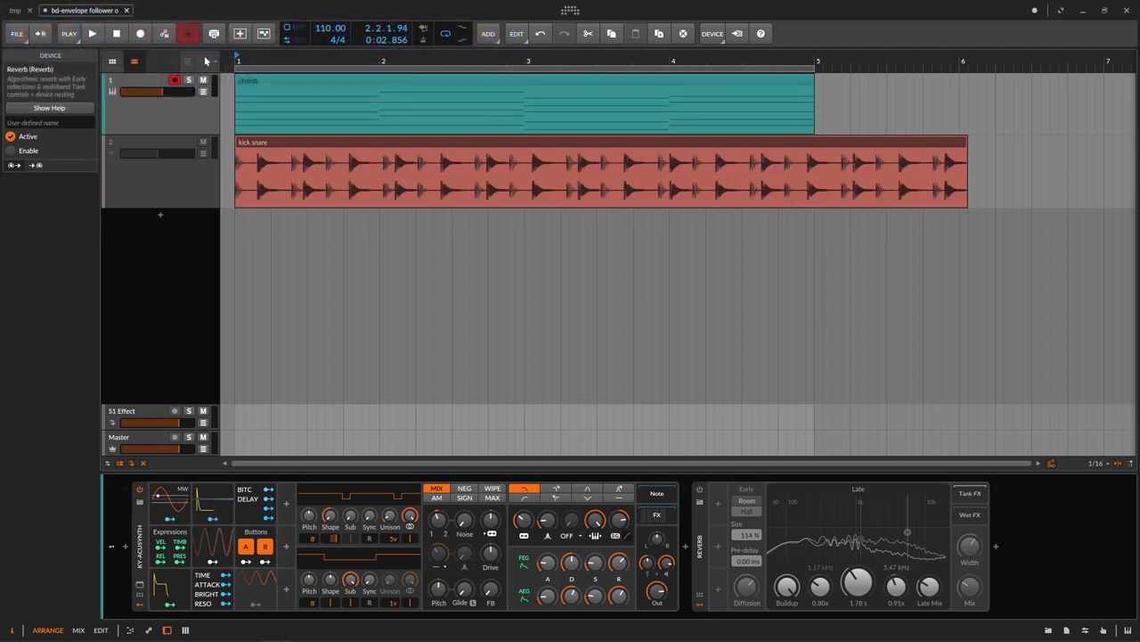
- Play the chords track, enable the Reverb device to hear it, and stop playback
left_click(438, 343)
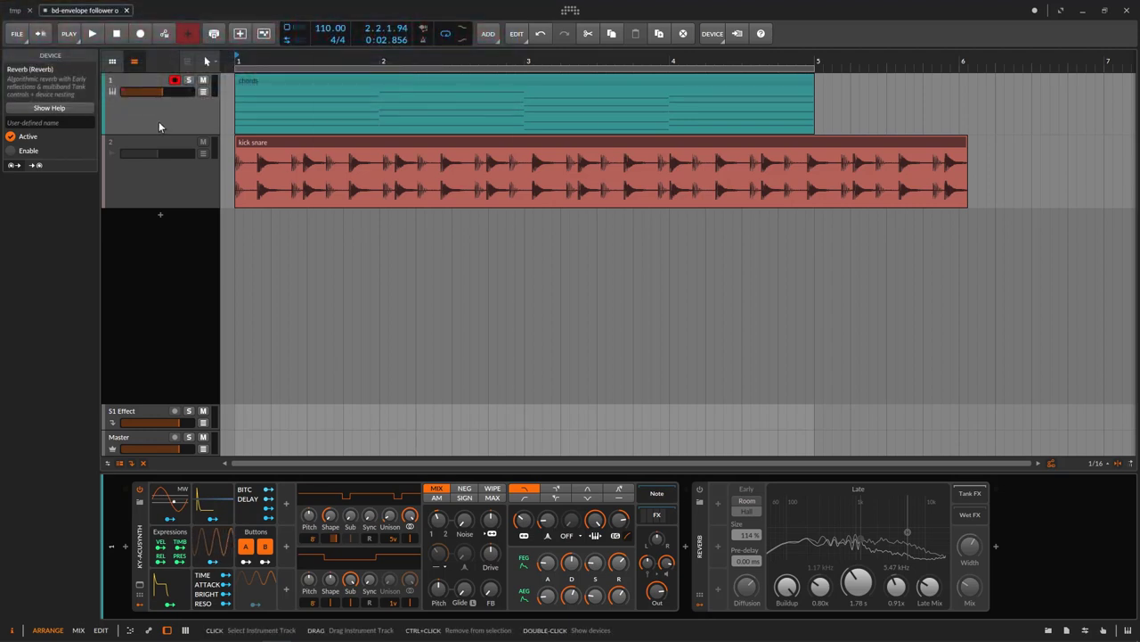
left_click(92, 37)
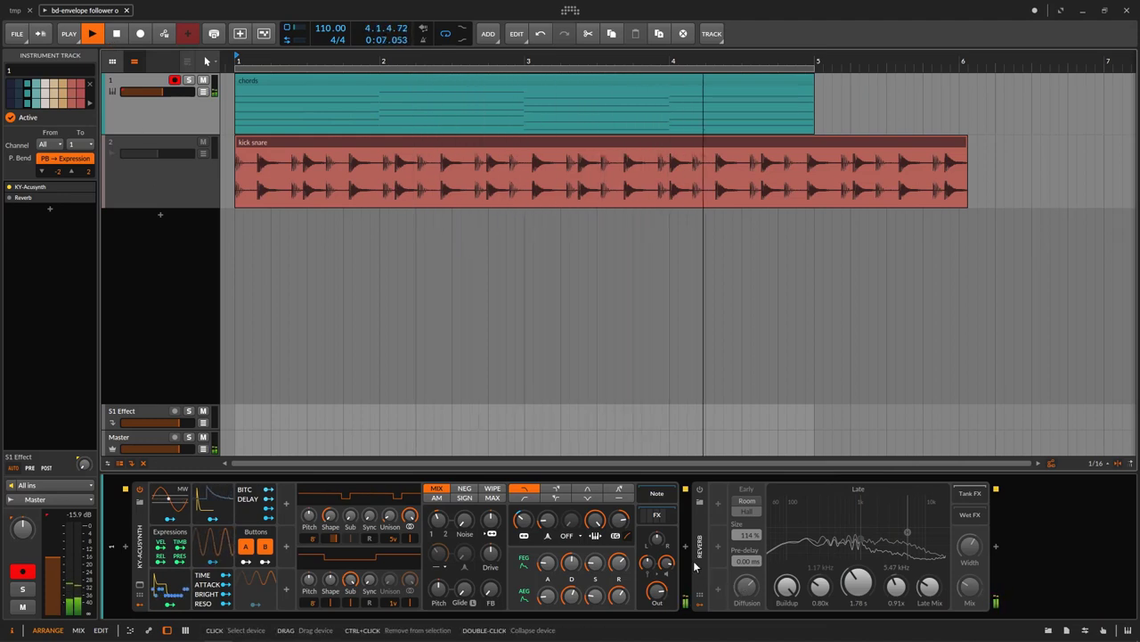
left_click(700, 490)
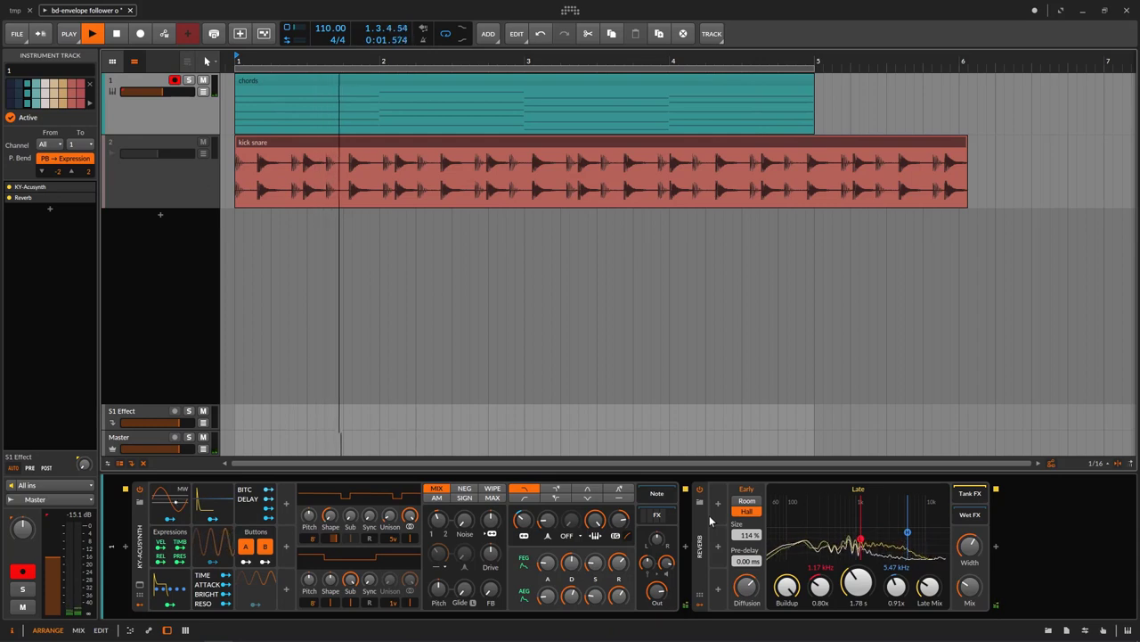
key("space")
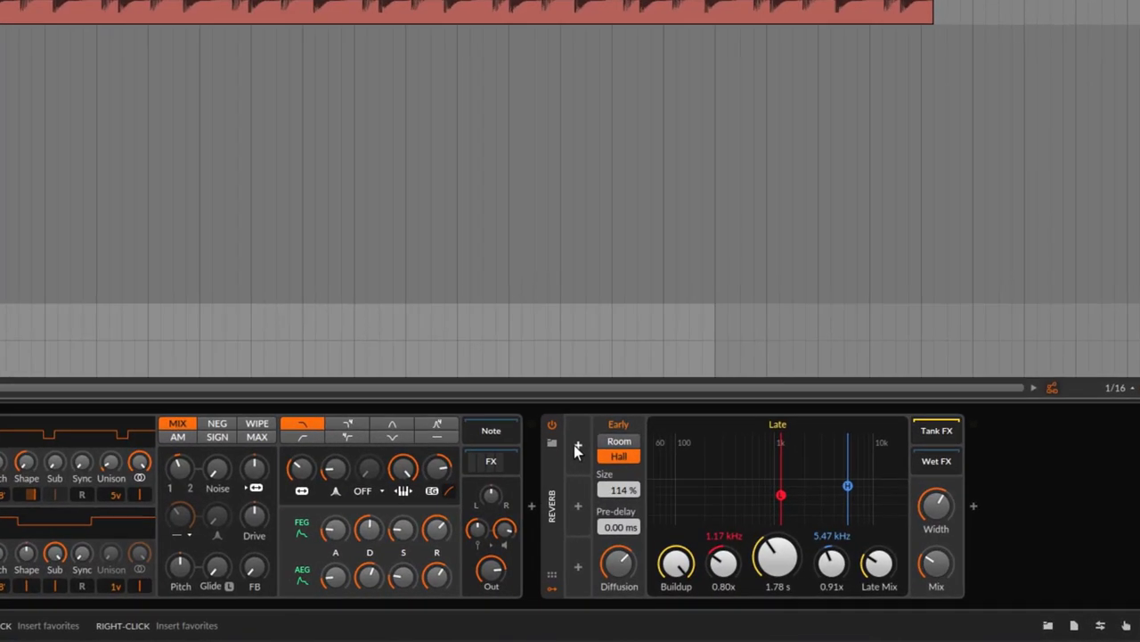
- Add an Envelope Follower modulator to the first modulator slot of the Reverb device
left_click(718, 504)
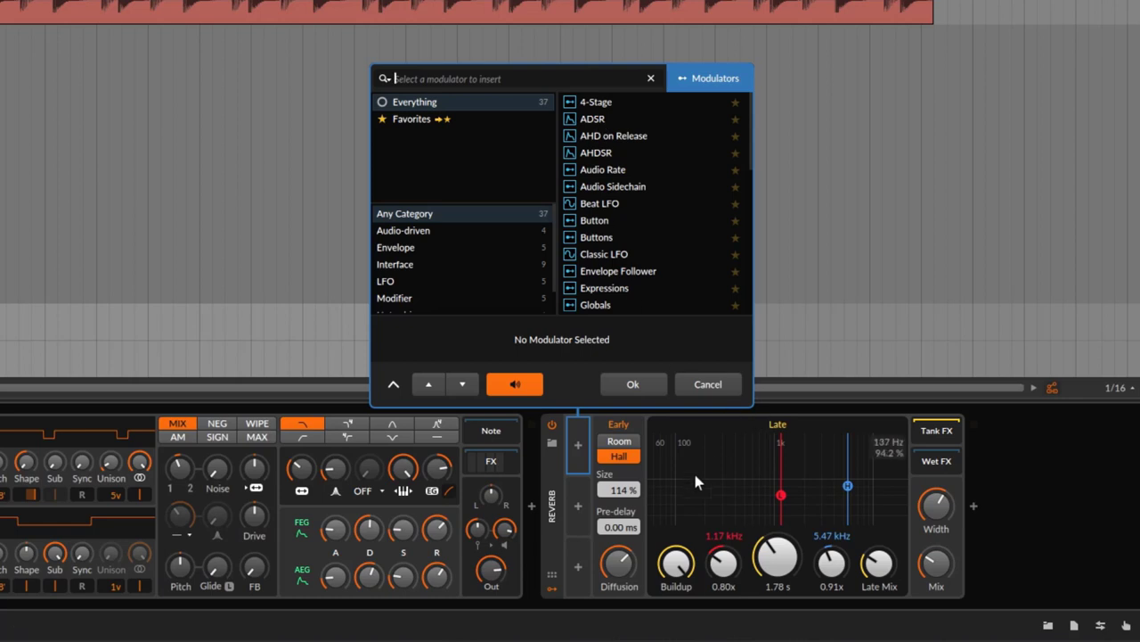
left_click(698, 389)
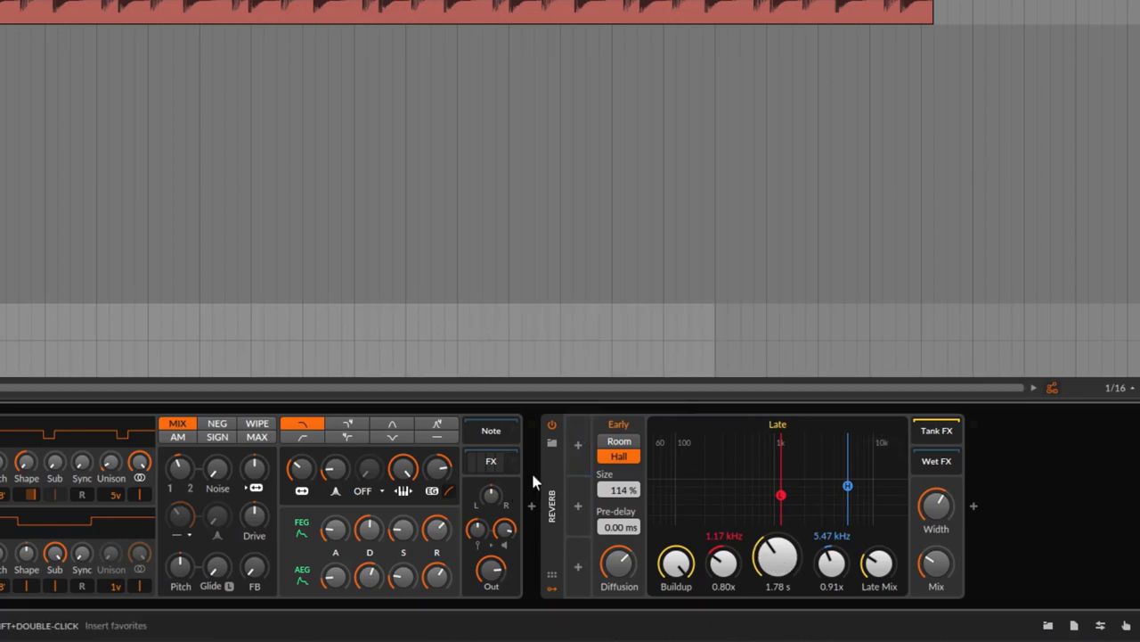
left_click(579, 452)
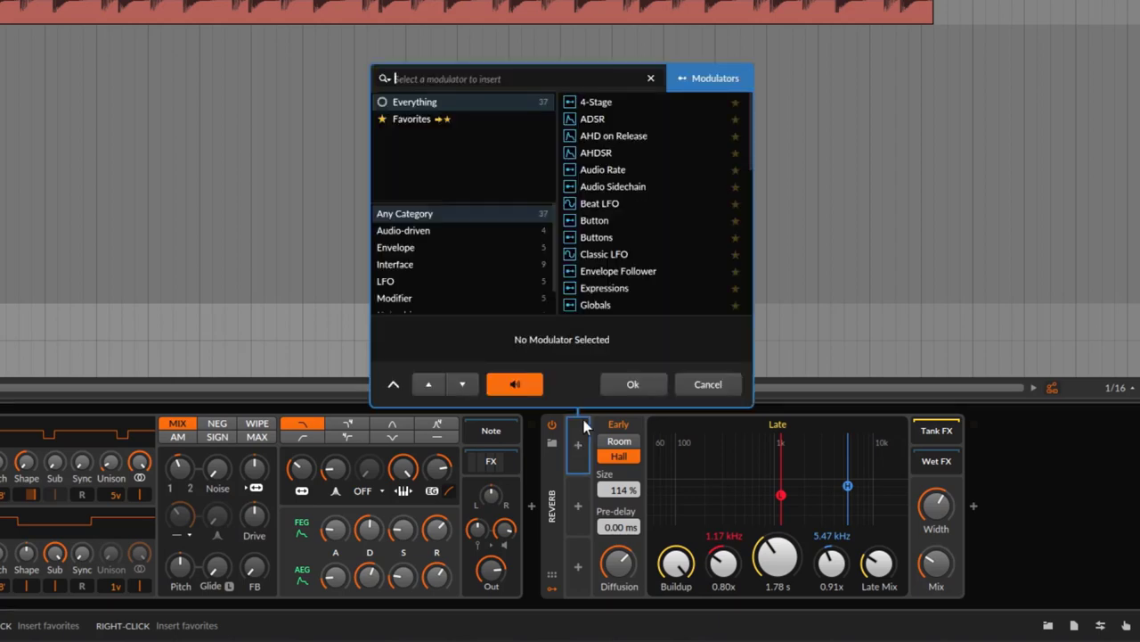
left_click(617, 273)
left_click(627, 384)
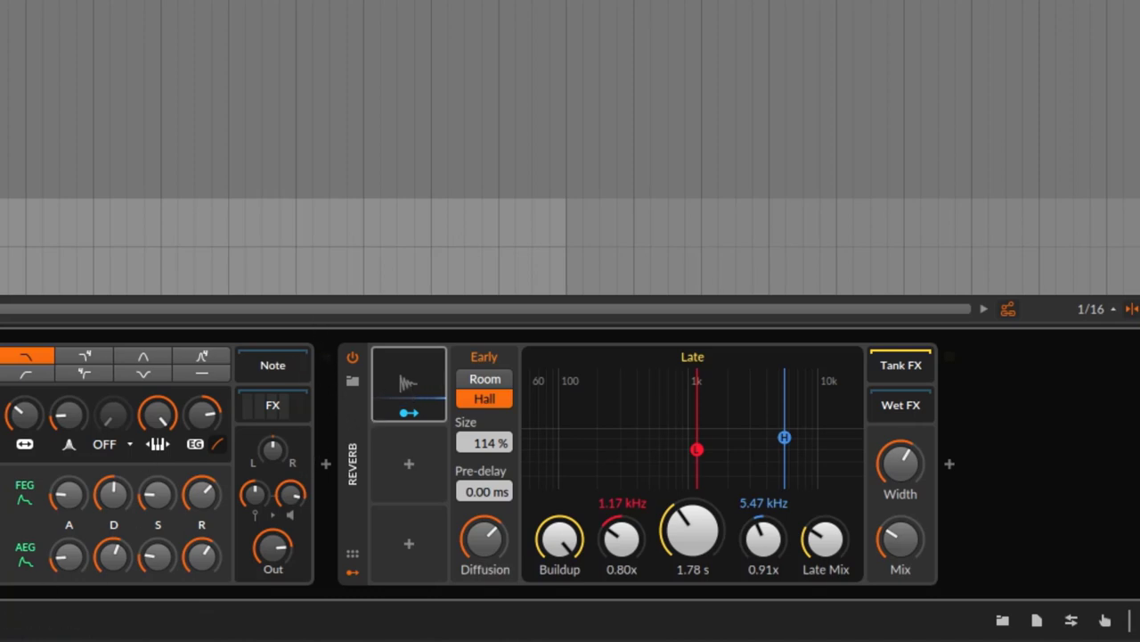
- Compare the sound with the Reverb bypassed and active, and raise the Envelope Follower's gain to +10.6 dB
left_click(351, 357)
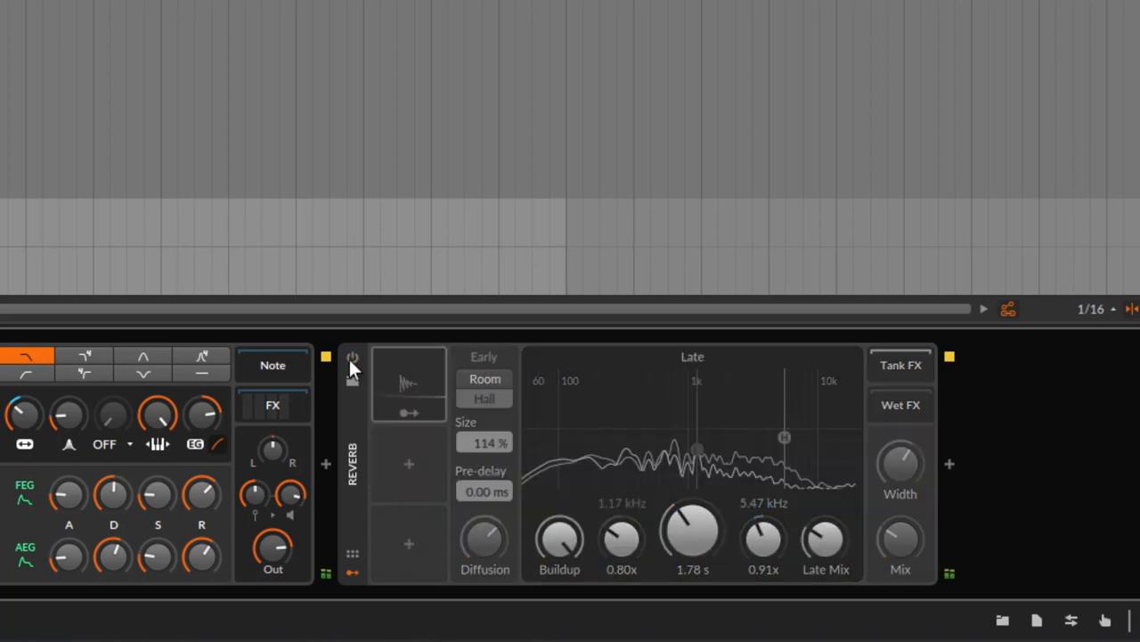
left_click(350, 359)
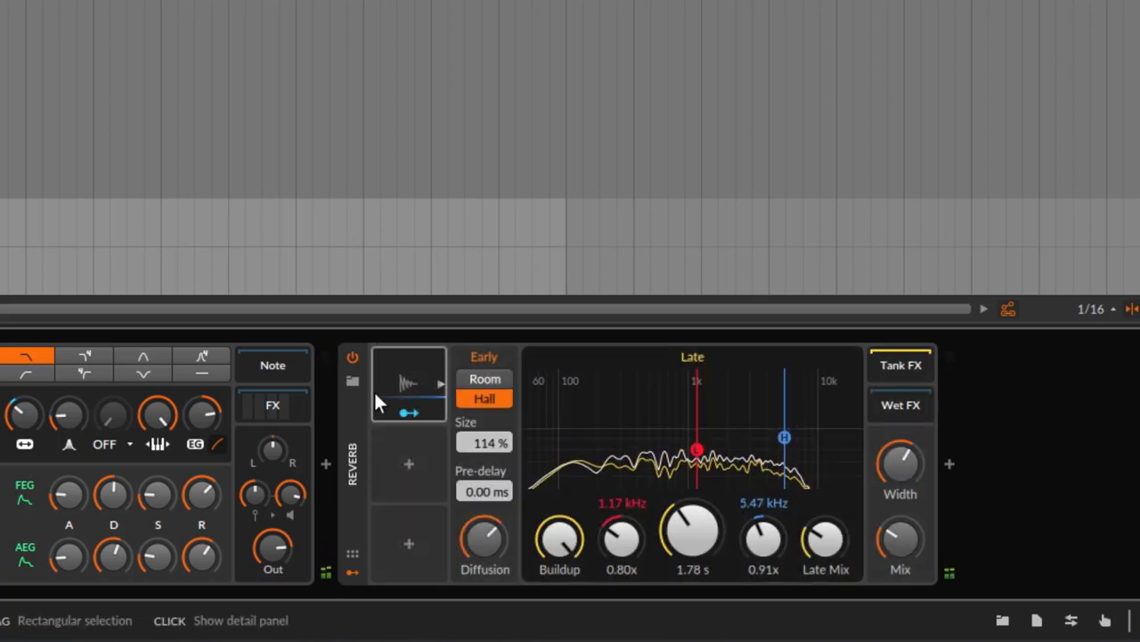
left_click(401, 390)
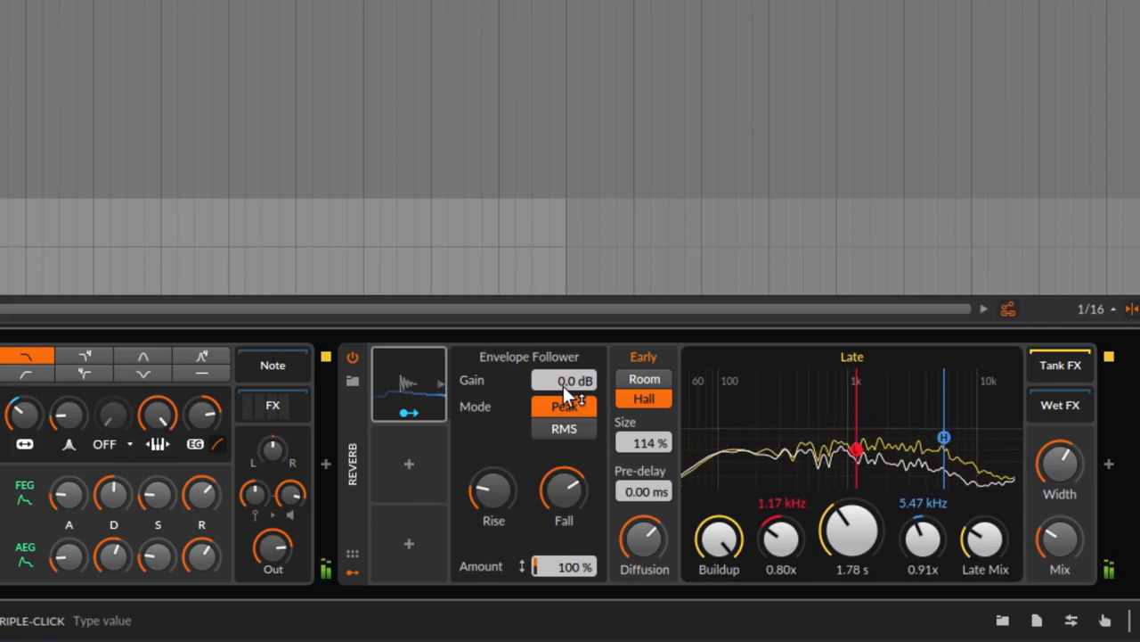
left_click_drag(563, 379, 563, 321)
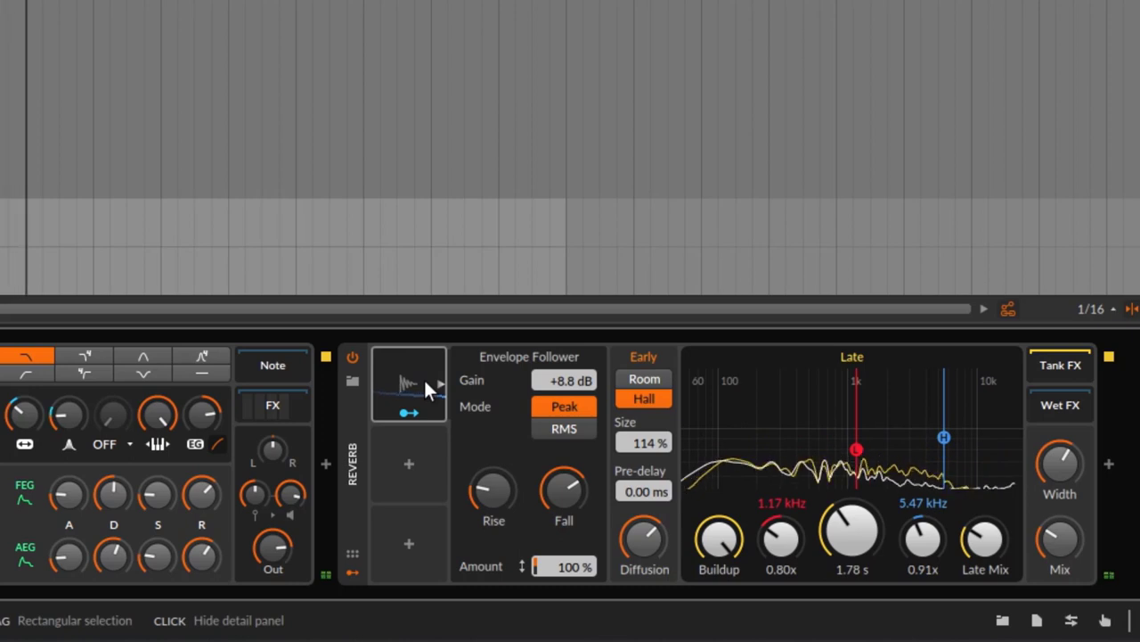
left_click_drag(562, 385, 562, 368)
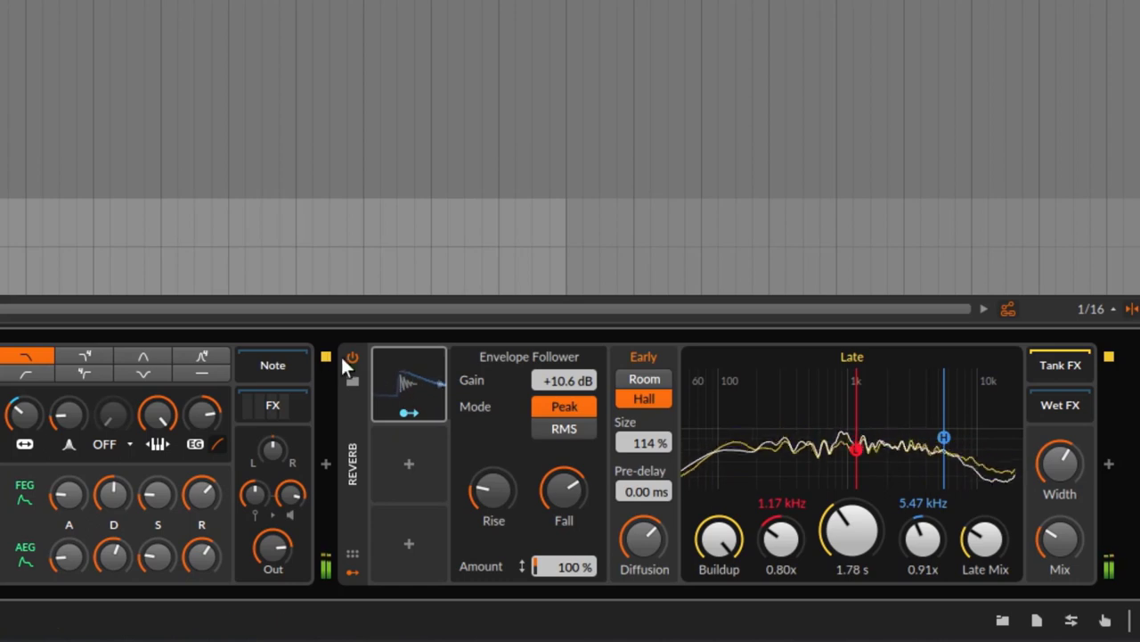
- Map the Envelope Follower to the Reverb's late decay time, Late Mix, Width and Mix
left_click(409, 413)
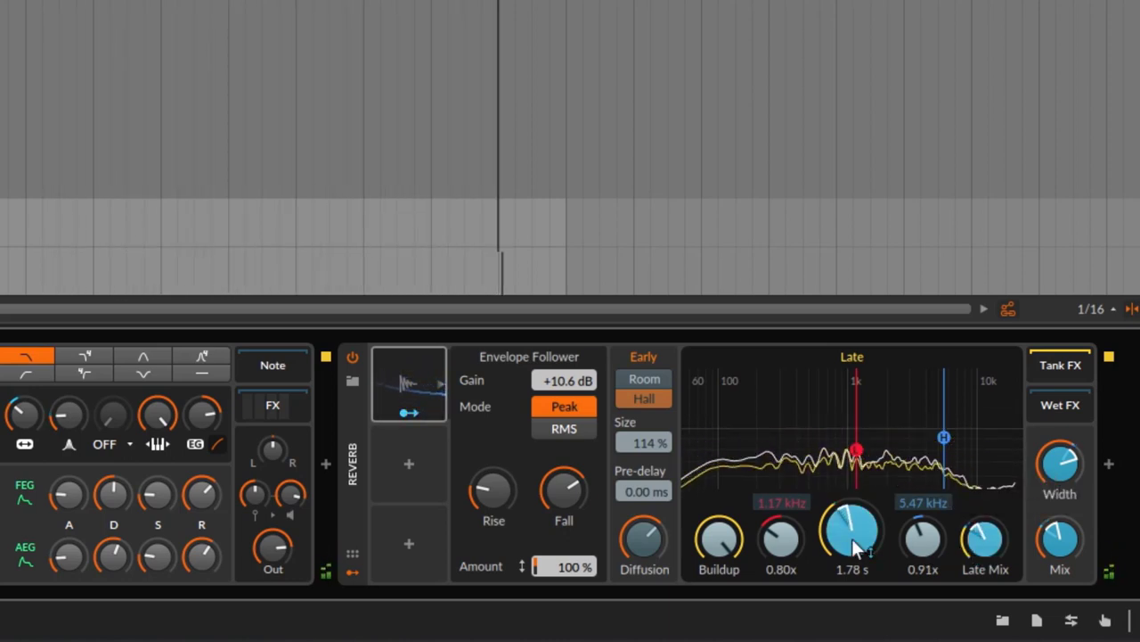
left_click(411, 414)
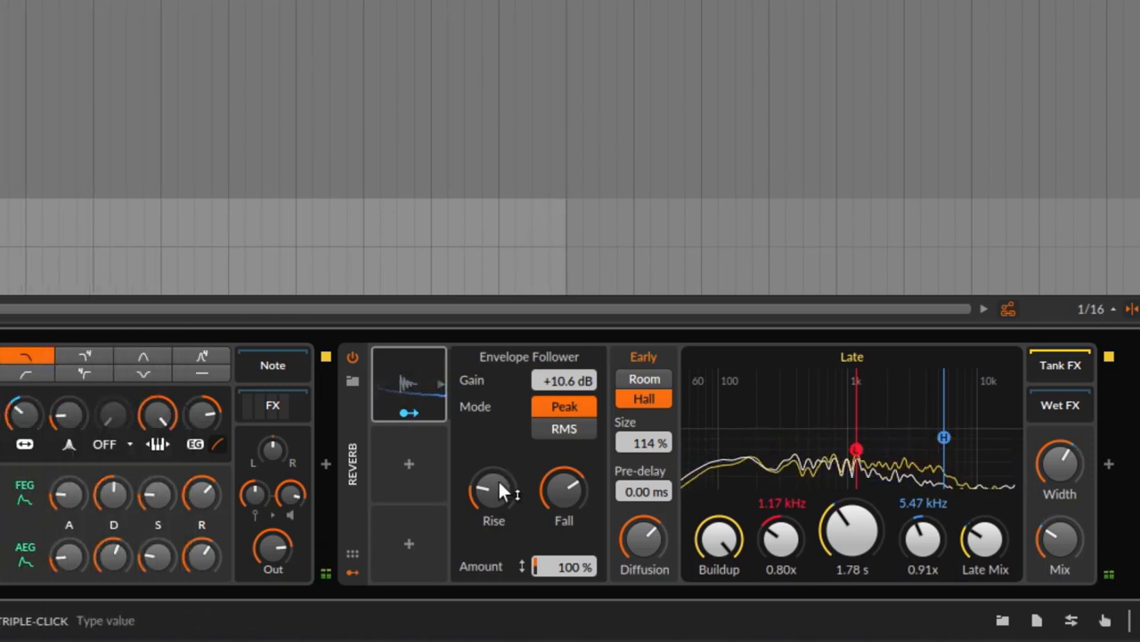
- Lower the Envelope Follower's rise to its minimum and shorten its fall to about 24 ms
left_click_drag(498, 478, 498, 503)
mouse_move(556, 481)
left_mouse_down()
mouse_move(556, 516)
mouse_move(555, 447)
mouse_move(540, 506)
mouse_move(540, 474)
left_mouse_up()
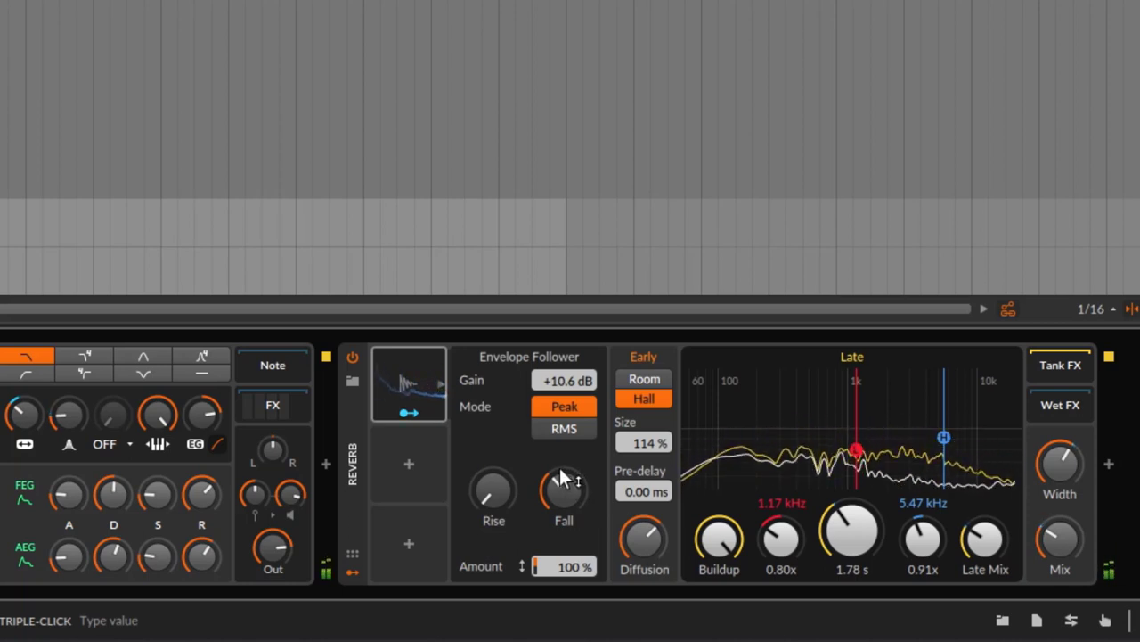
left_click_drag(493, 490, 492, 499)
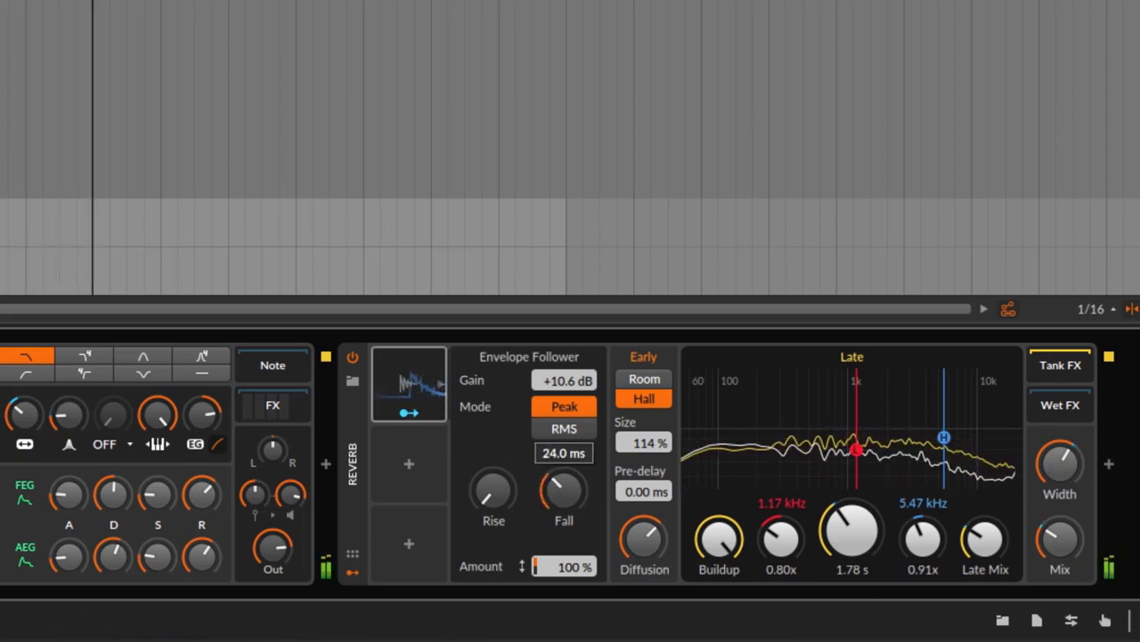
- Try longer and shorter fall times and a slightly slower rise on the Envelope Follower
left_click_drag(562, 490, 562, 463)
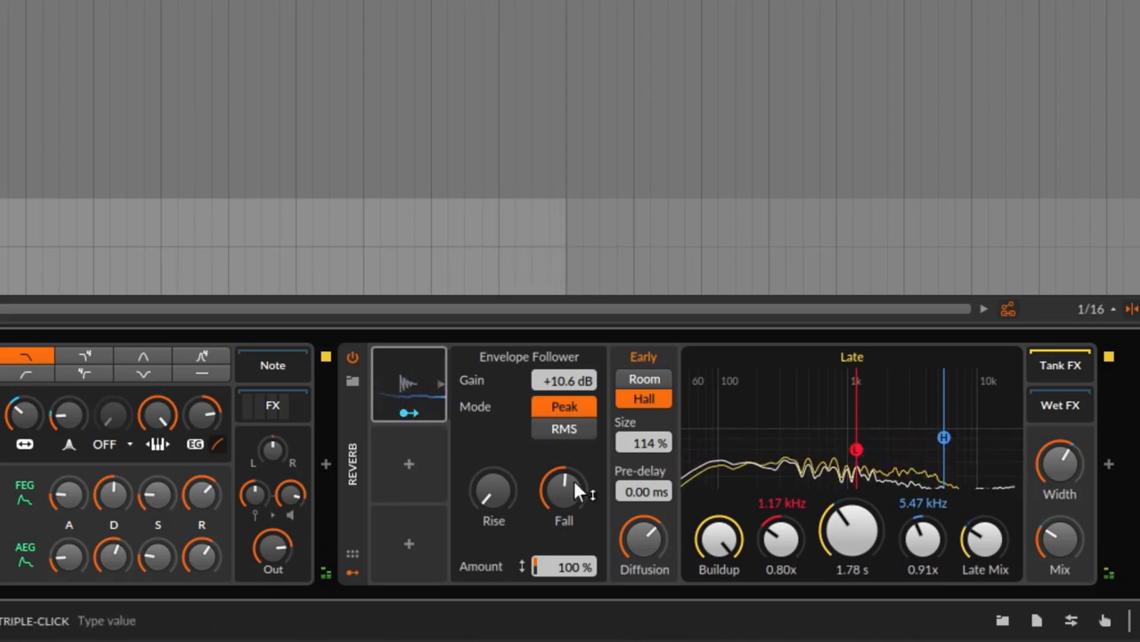
left_click_drag(564, 490, 564, 464)
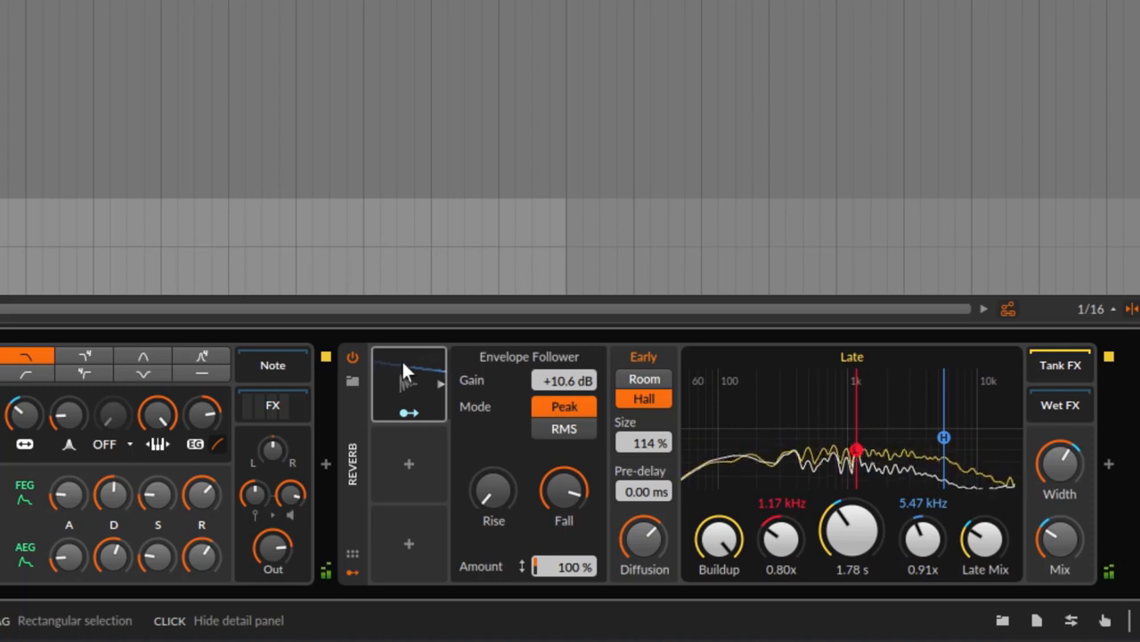
left_click_drag(564, 490, 564, 488)
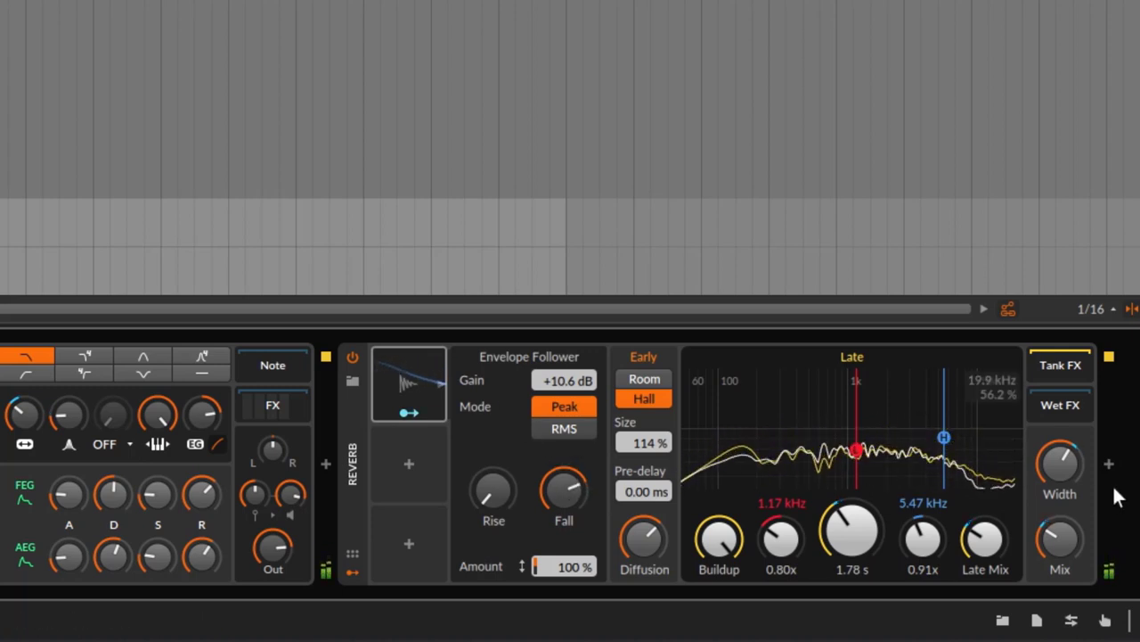
left_click_drag(556, 483, 556, 479)
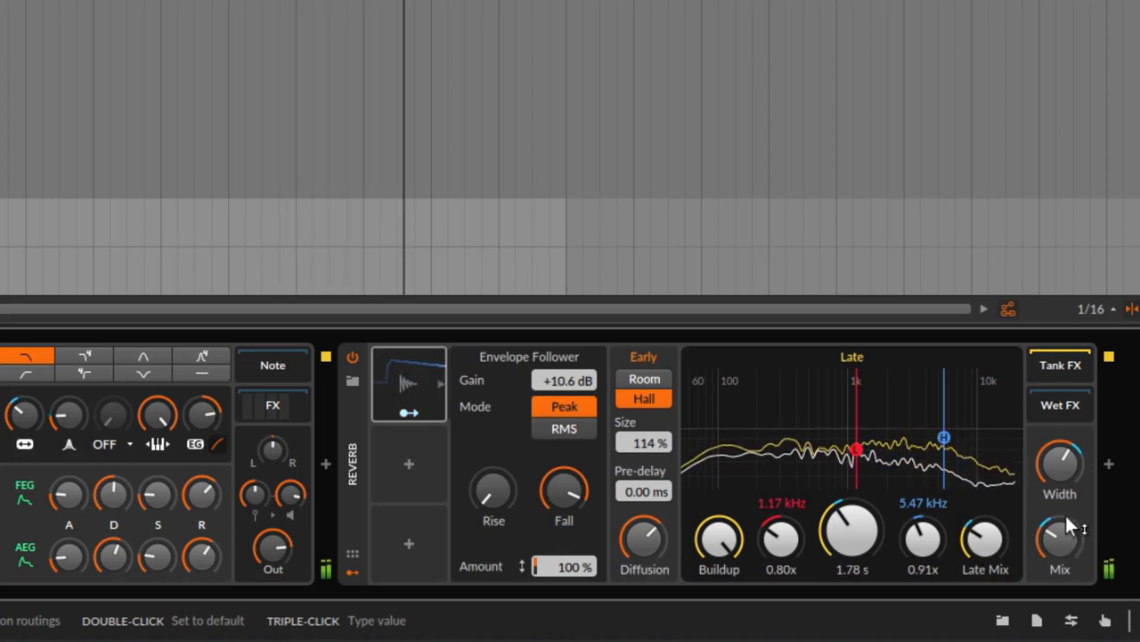
left_click_drag(564, 490, 564, 495)
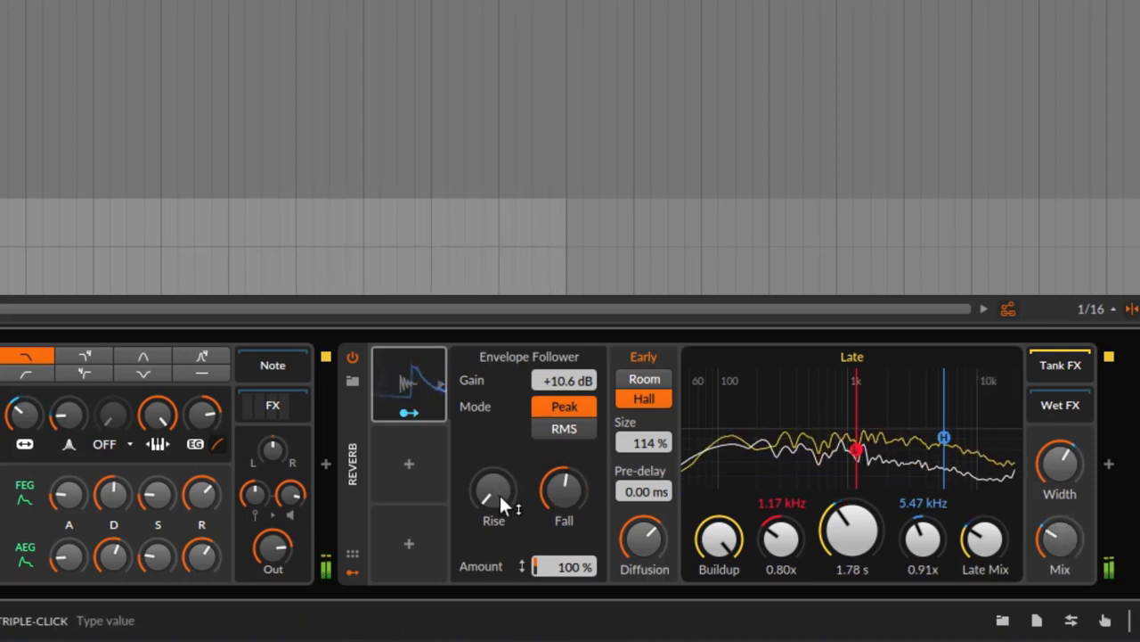
left_click_drag(474, 487, 507, 481)
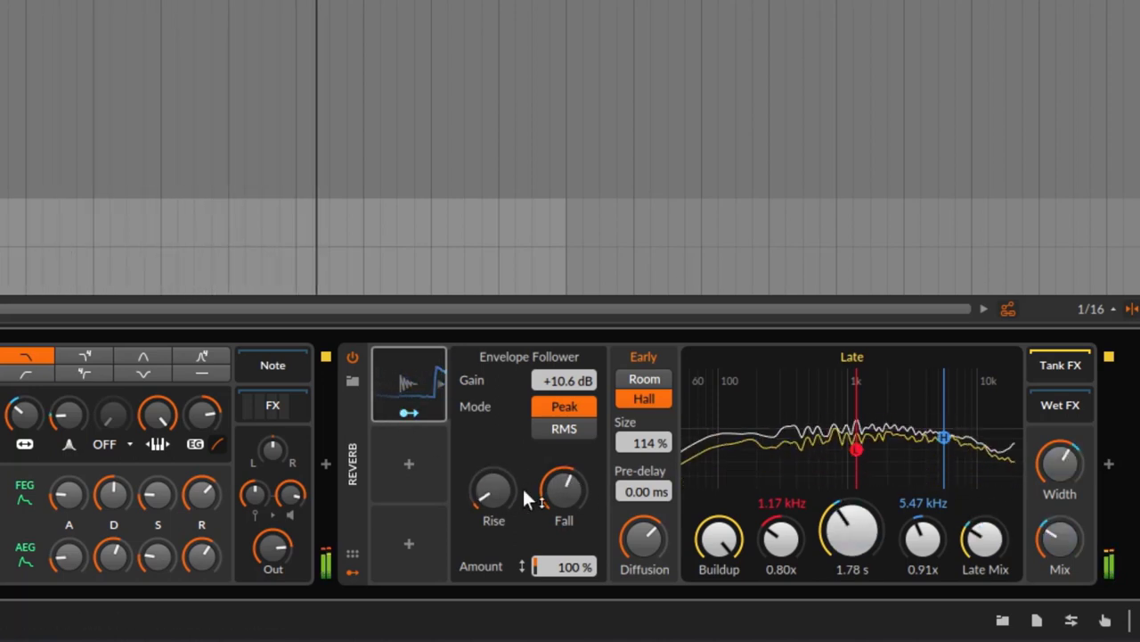
left_click_drag(587, 481, 542, 488)
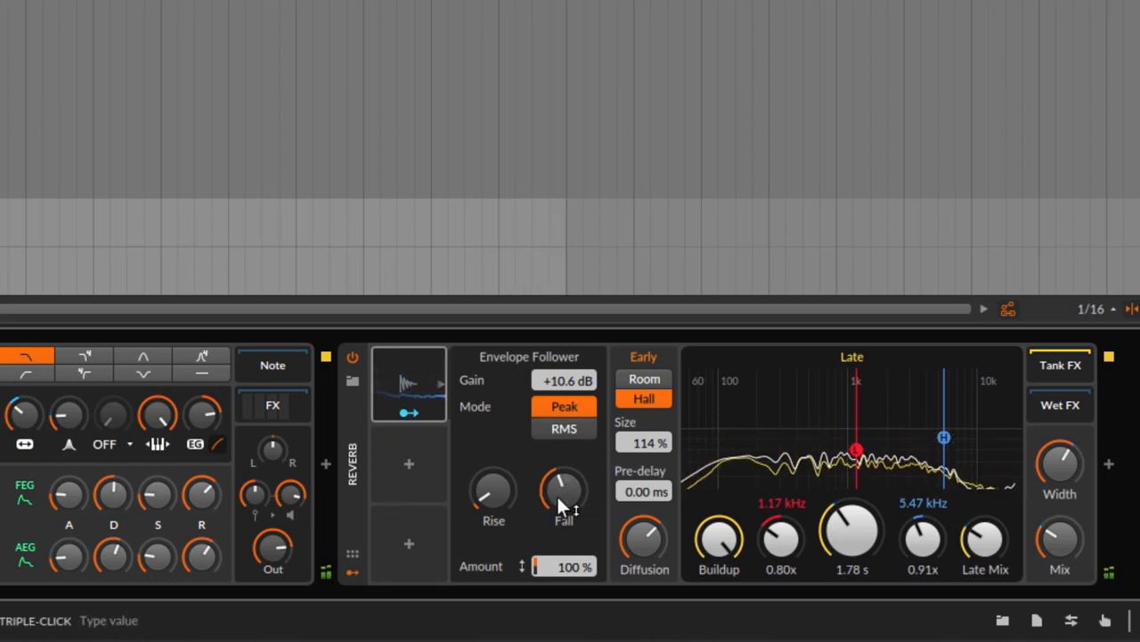
left_click(419, 362)
left_click(419, 362)
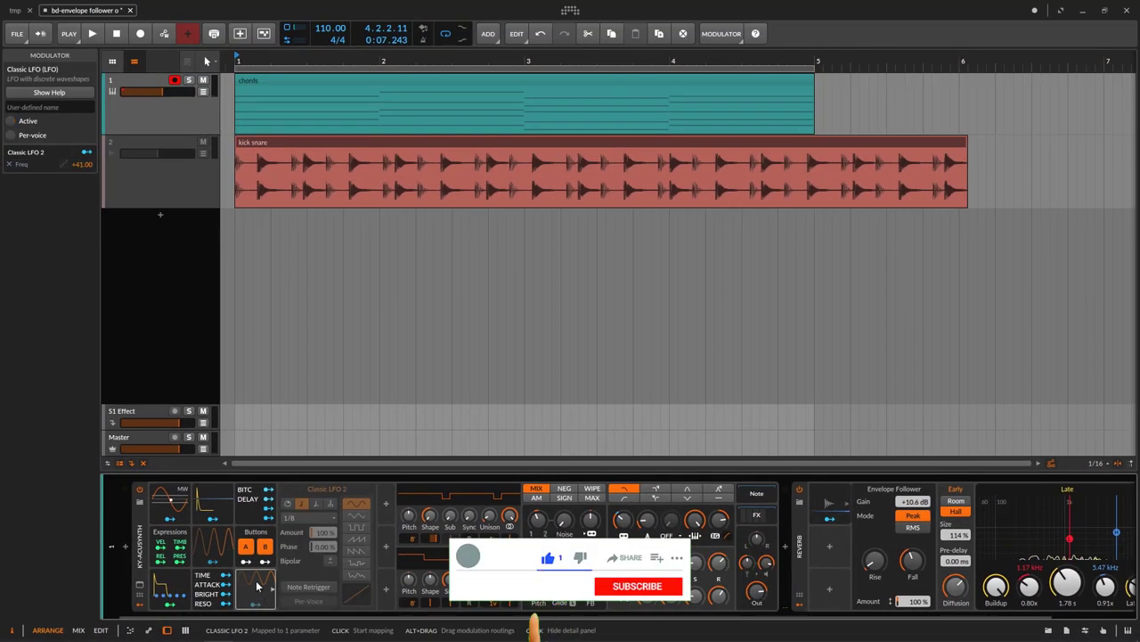
left_click(258, 585)
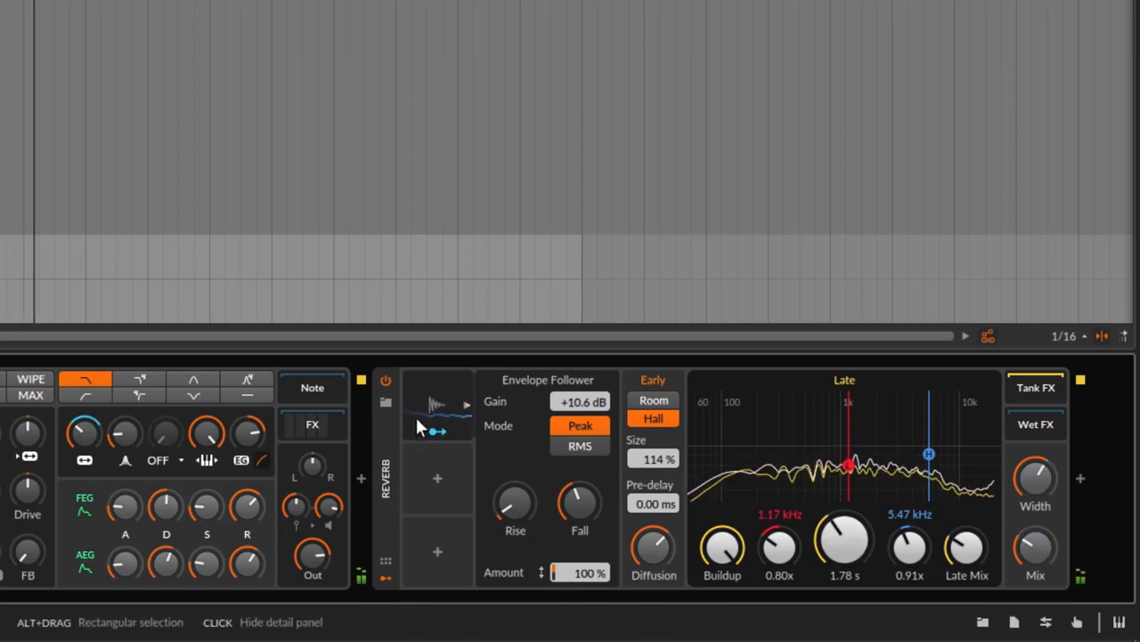
- Set the Envelope Follower's rise close to its minimum and its fall to just past the middle of its range
left_click(515, 503)
left_click_drag(579, 504, 521, 497)
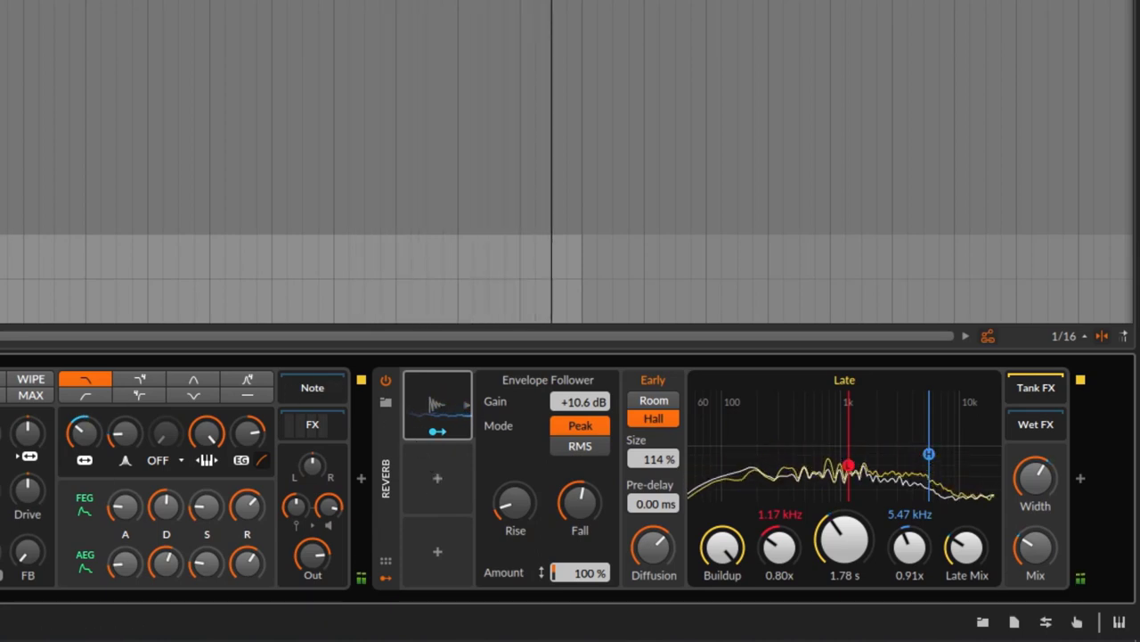
left_click_drag(514, 504, 504, 502)
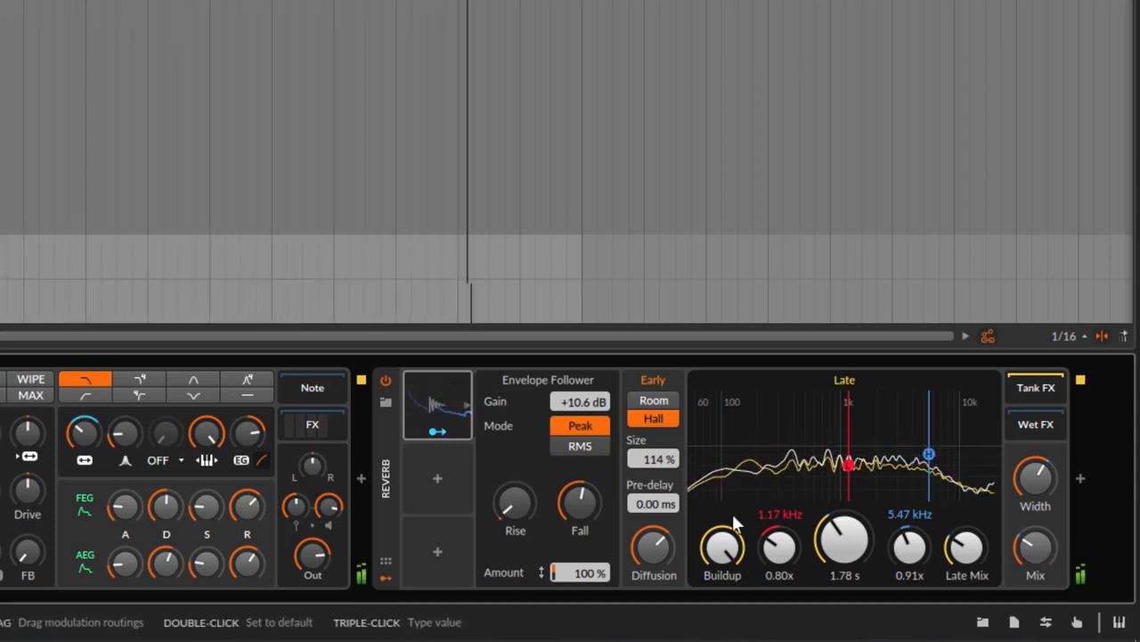
- Try Envelope Follower modulation amounts of 33 %, 21 % and −100 %, and set the amount back to 100 %
left_click(436, 433)
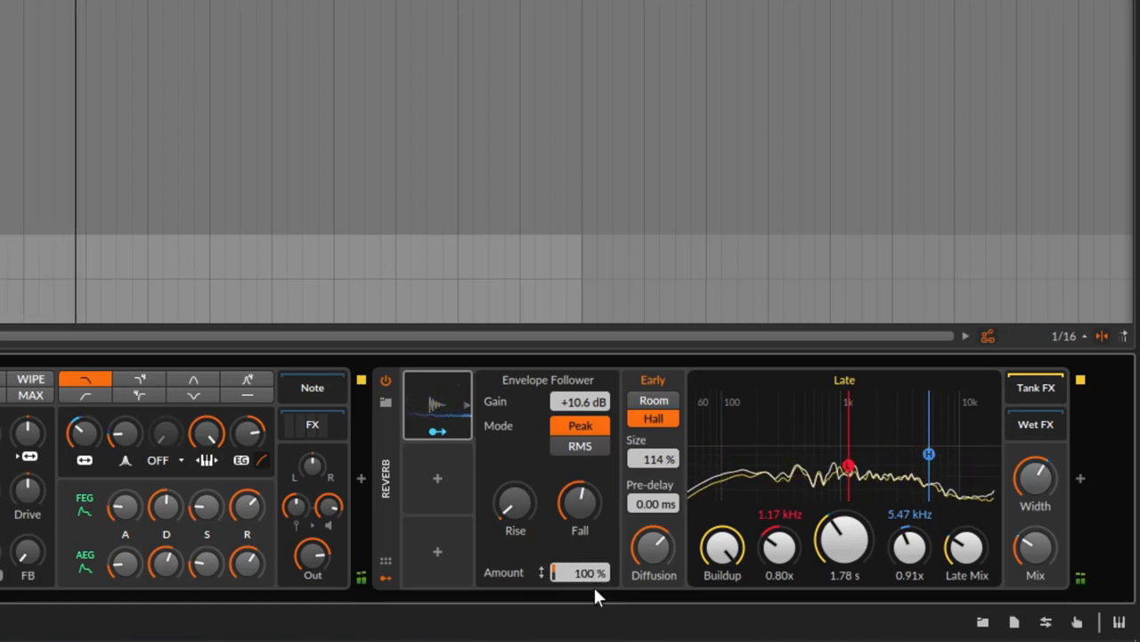
mouse_move(588, 573)
left_mouse_down()
mouse_move(588, 602)
mouse_move(585, 586)
left_mouse_up()
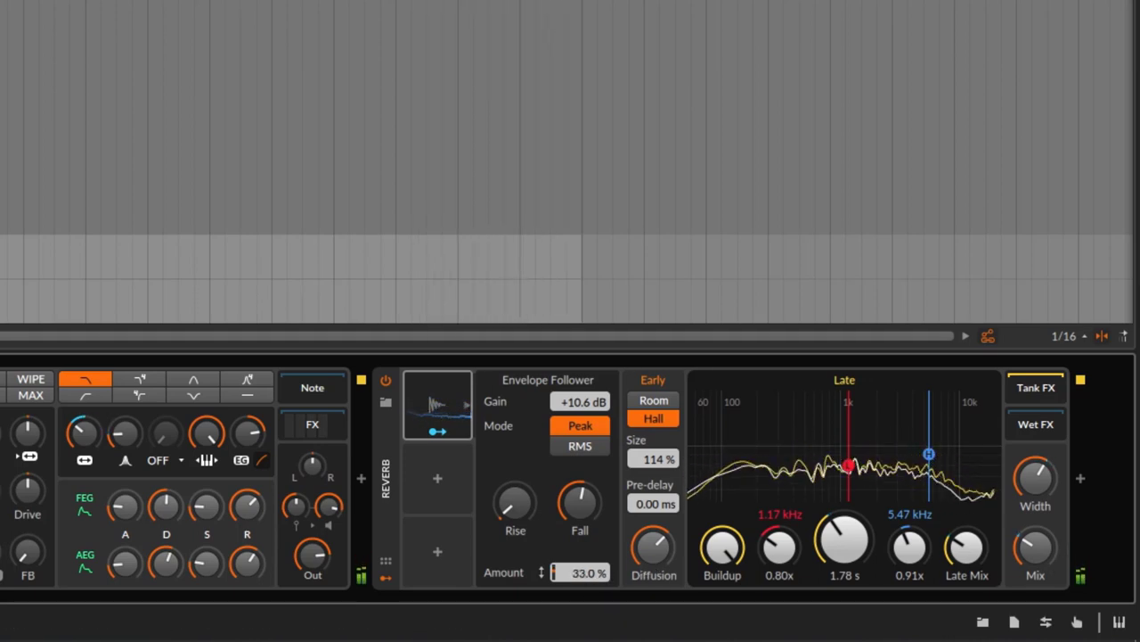
left_click_drag(584, 577, 584, 588)
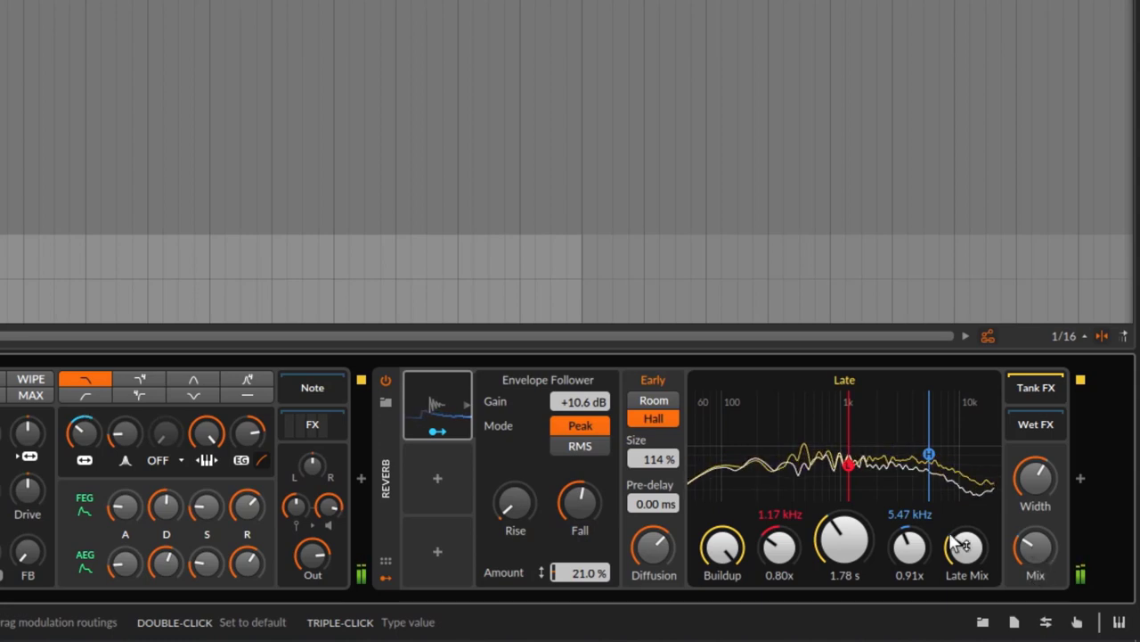
left_click_drag(580, 572, 580, 624)
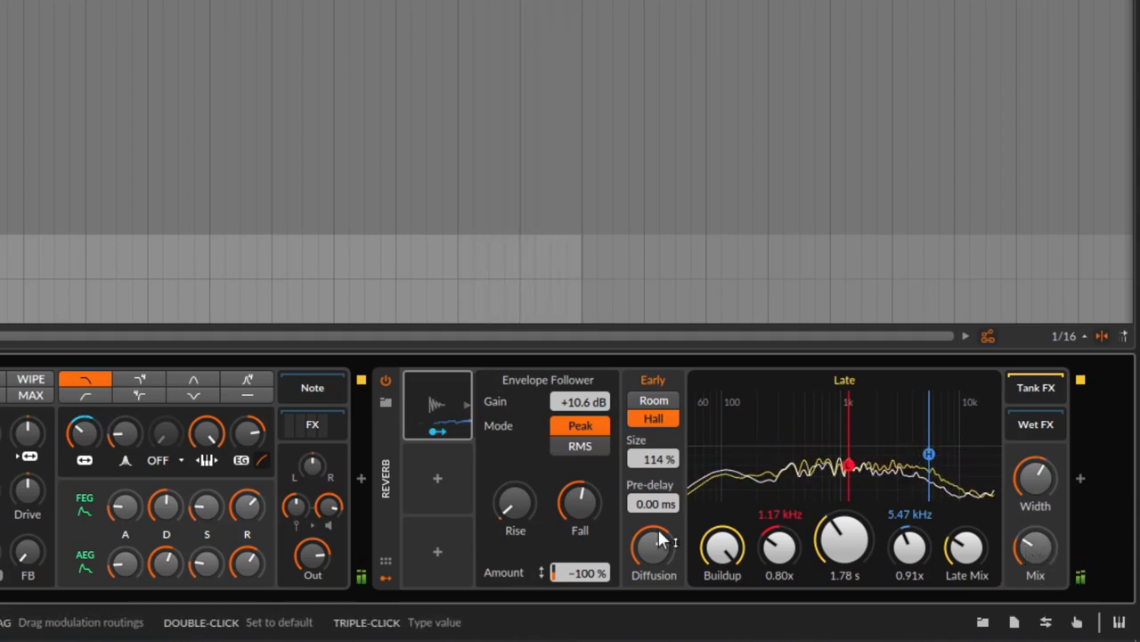
left_click_drag(584, 573, 584, 526)
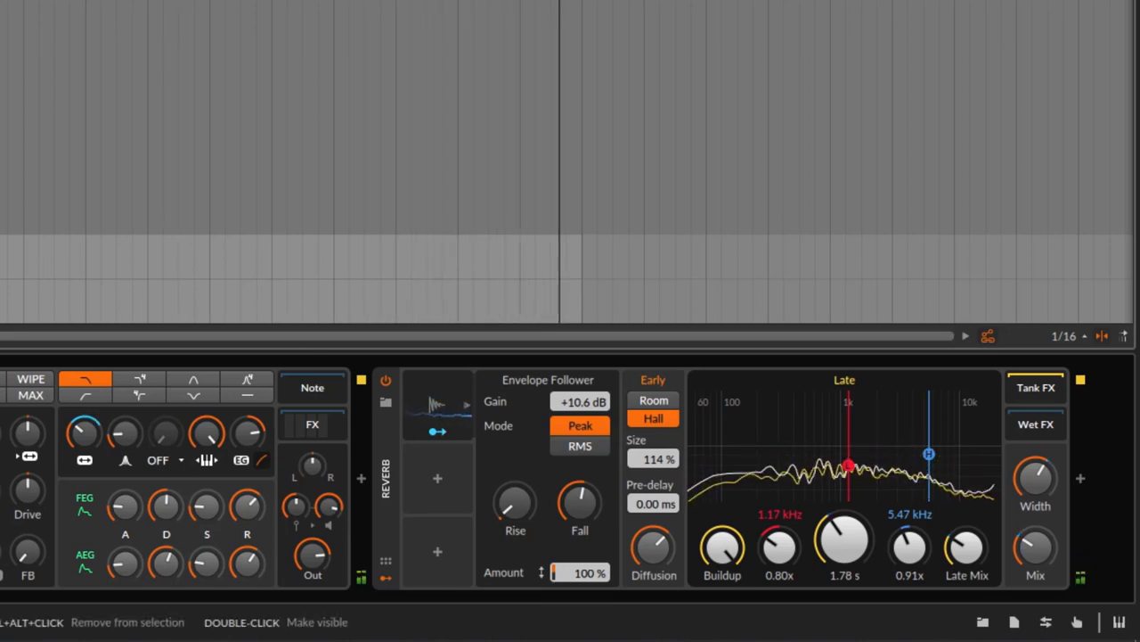
- Try the Envelope Follower's RMS mode and switch it back to Peak
left_click(590, 445)
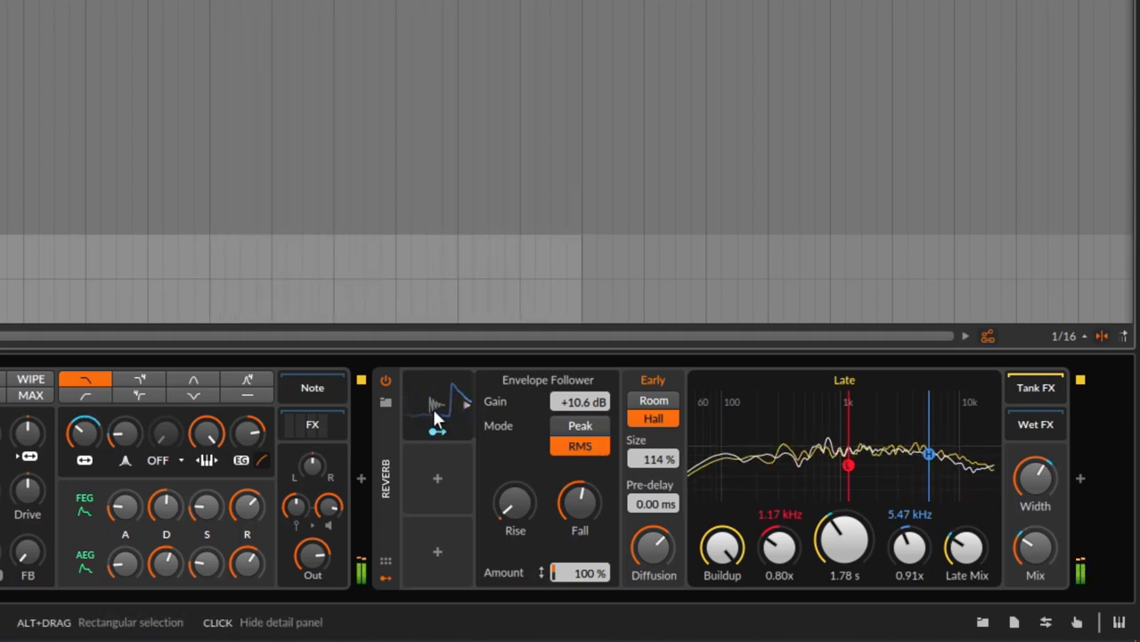
left_click(583, 425)
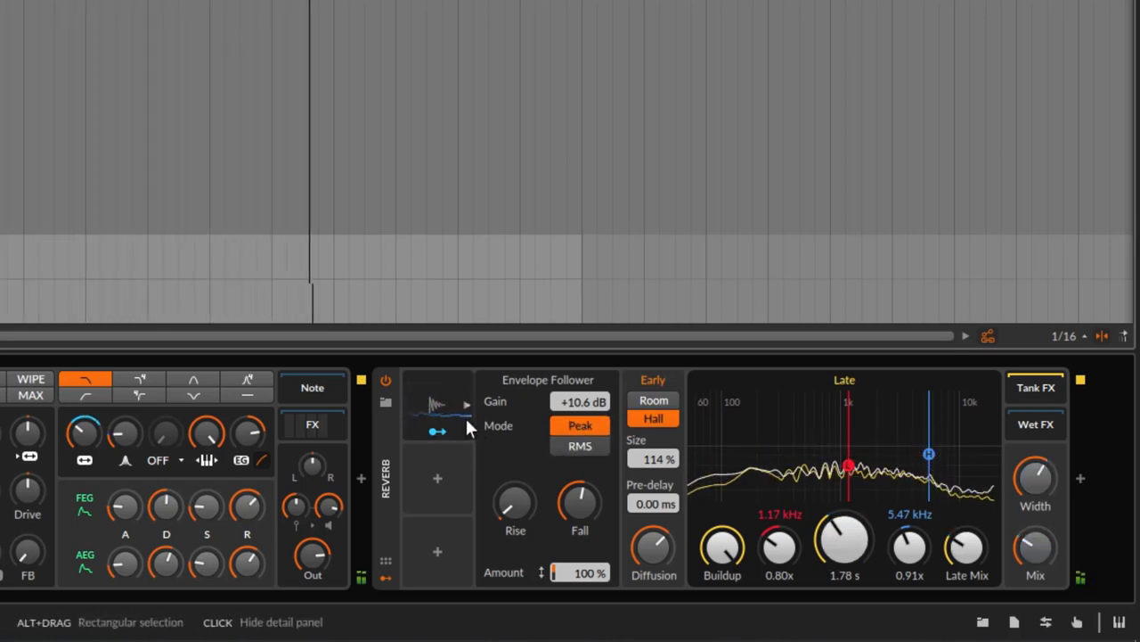
- Set the chord reverb's Envelope Follower to RMS mode and stop playback
left_click(575, 448)
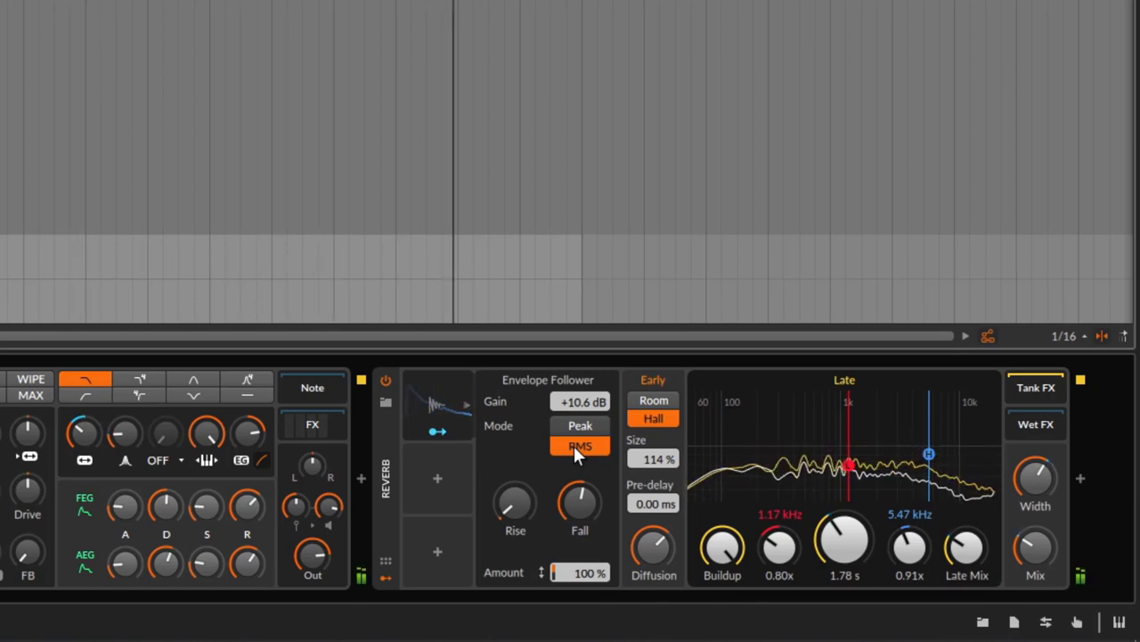
key("space")
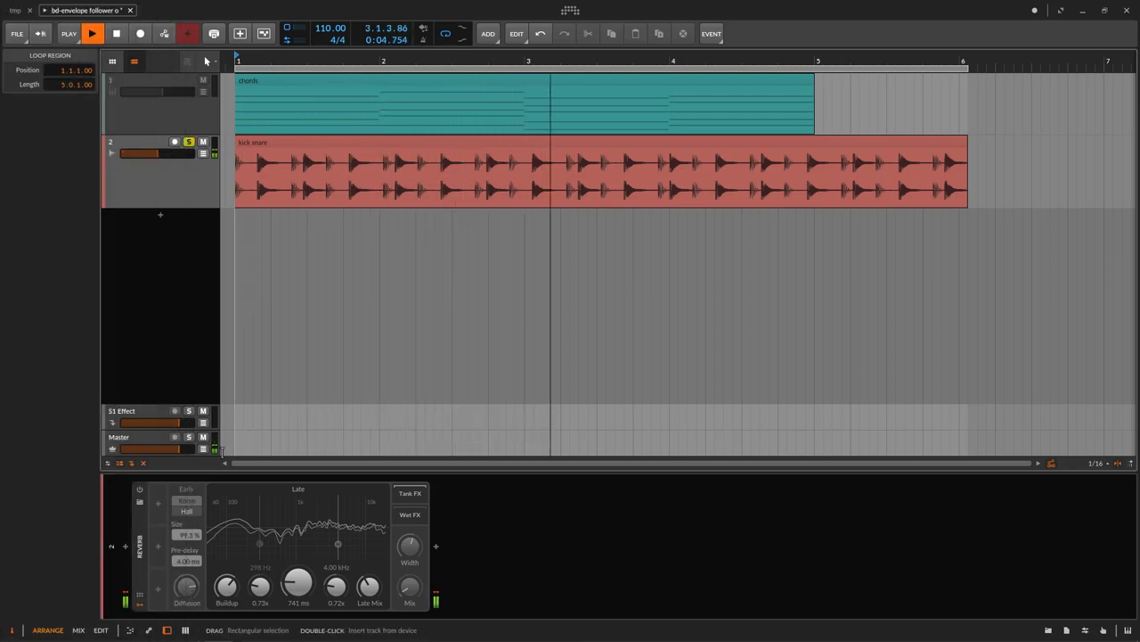
- Enable the Reverb on the kick snare track, stop playback and insert an Envelope Follower modulator in its first modulator slot
left_click(139, 489)
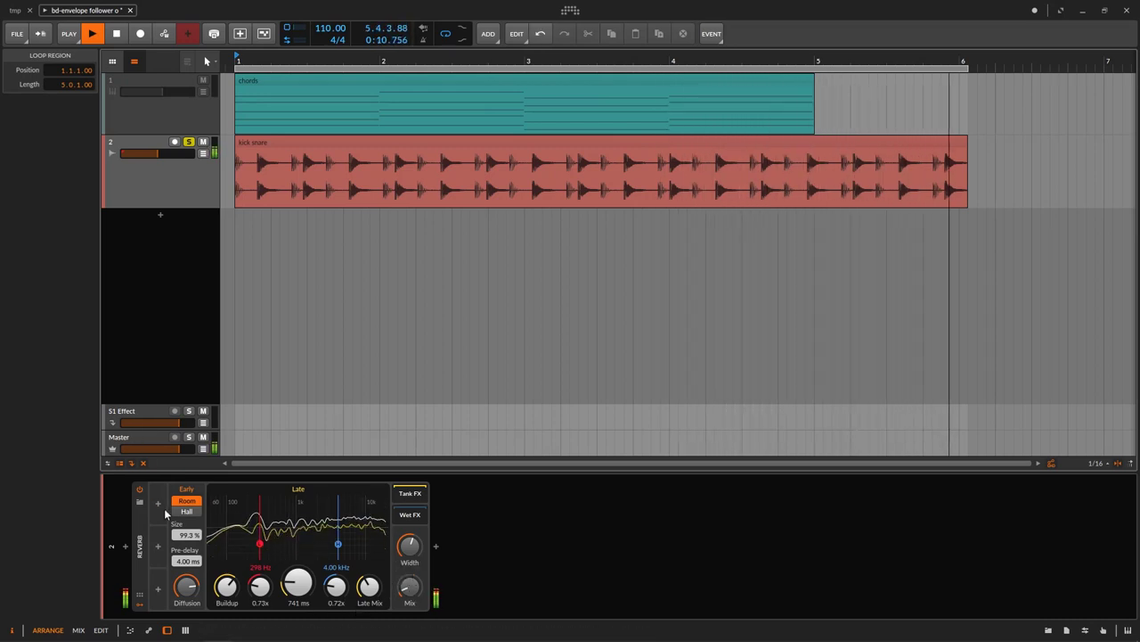
key("space")
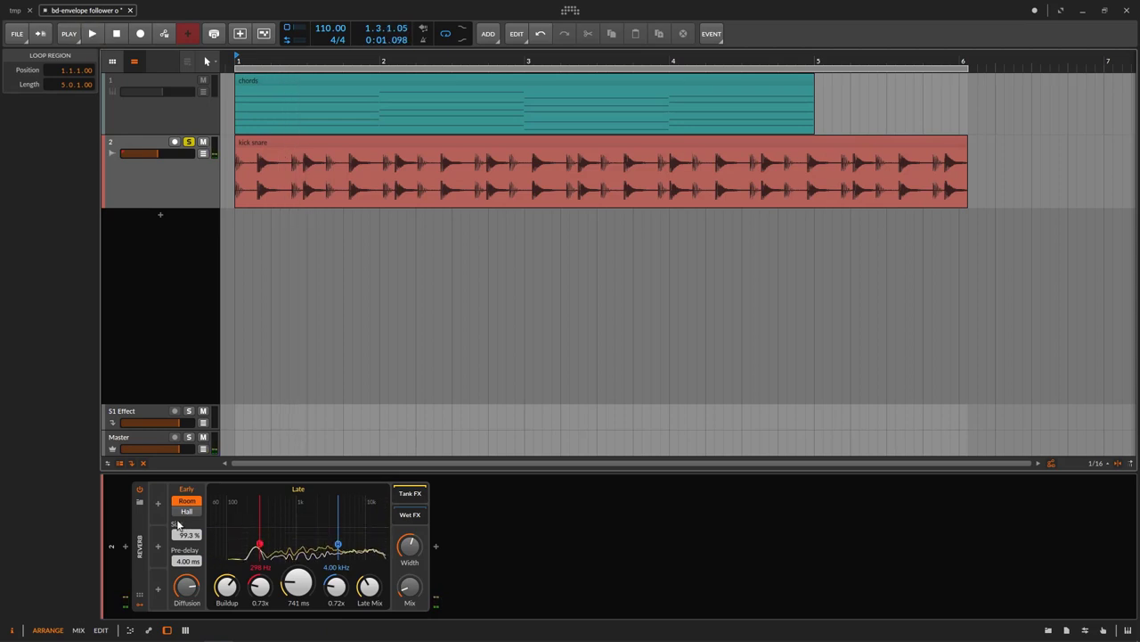
left_click(159, 504)
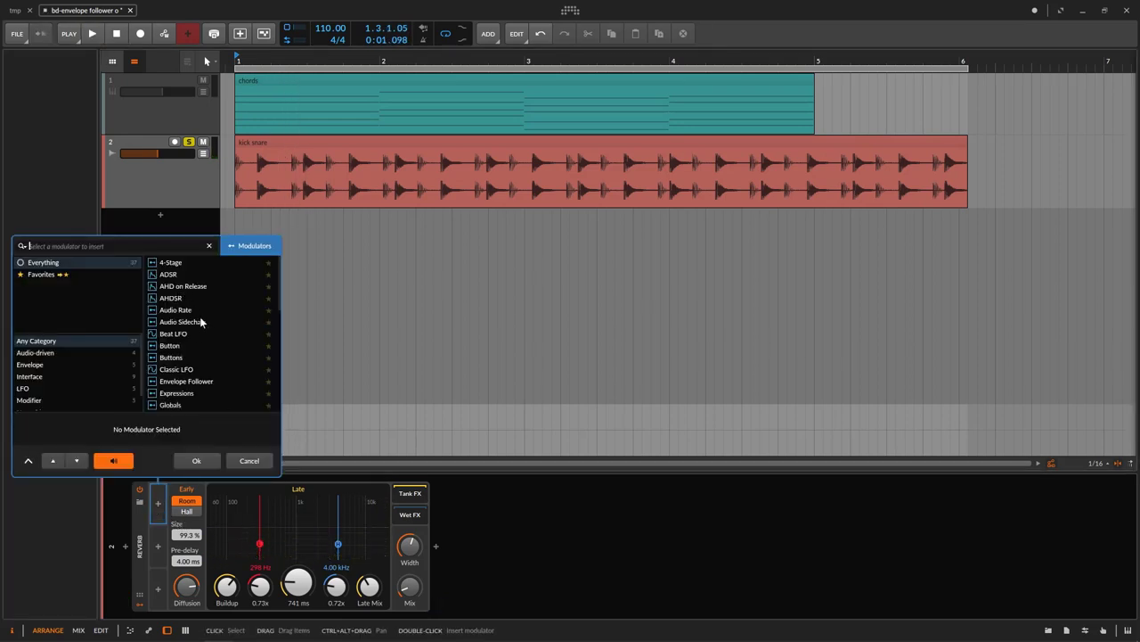
left_click(190, 382)
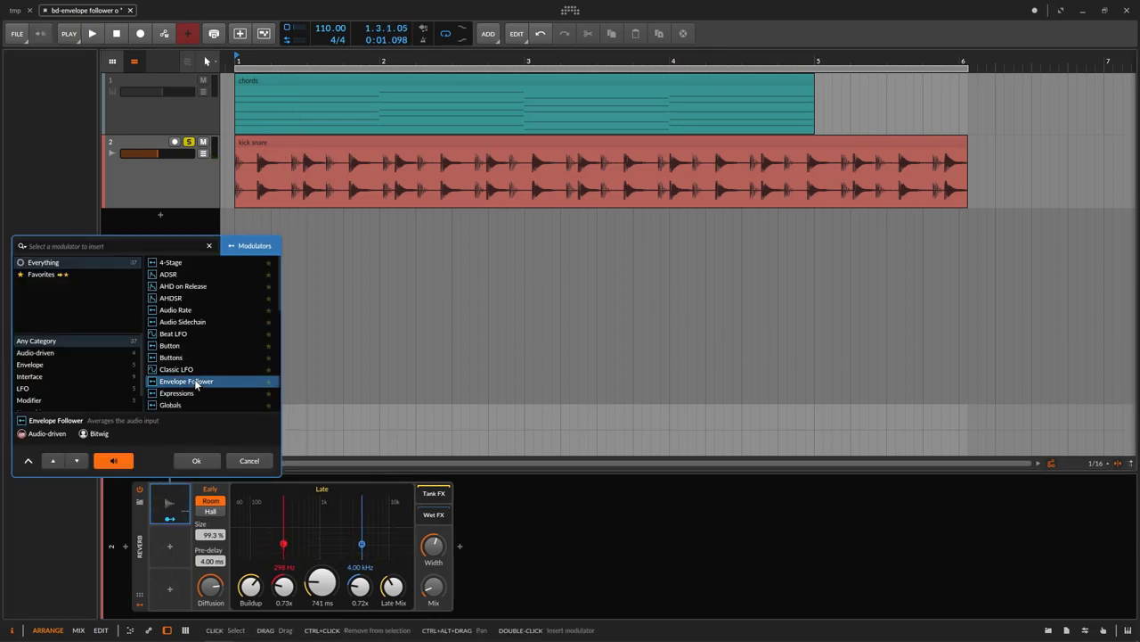
left_click(195, 461)
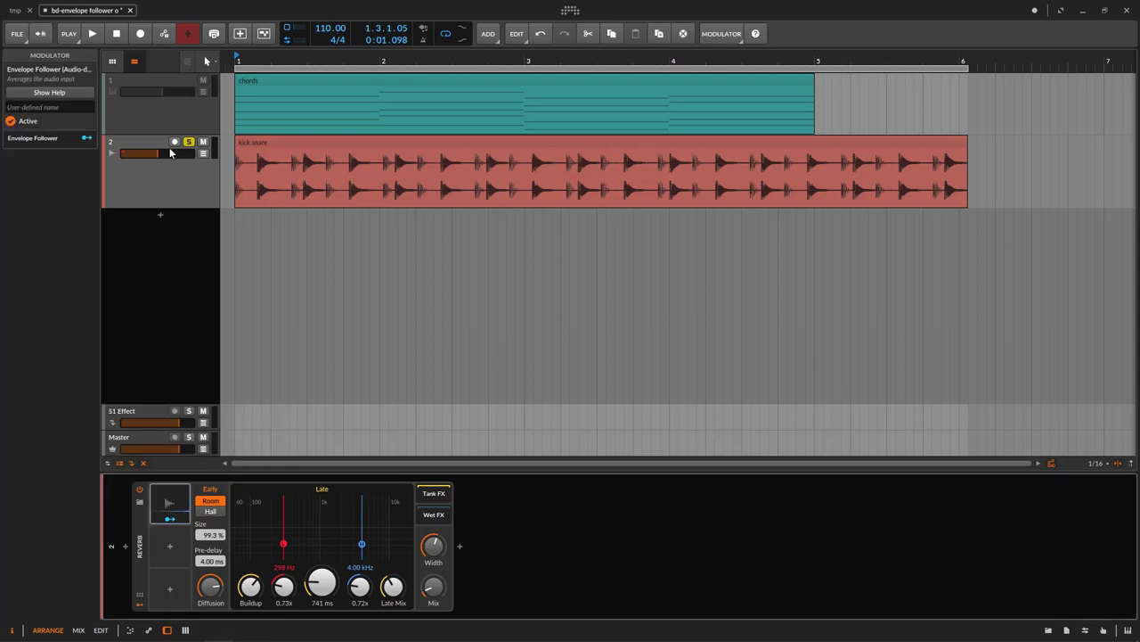
- Select the kick snare clip, play it from the start and show the new Envelope Follower's settings
left_click(158, 120)
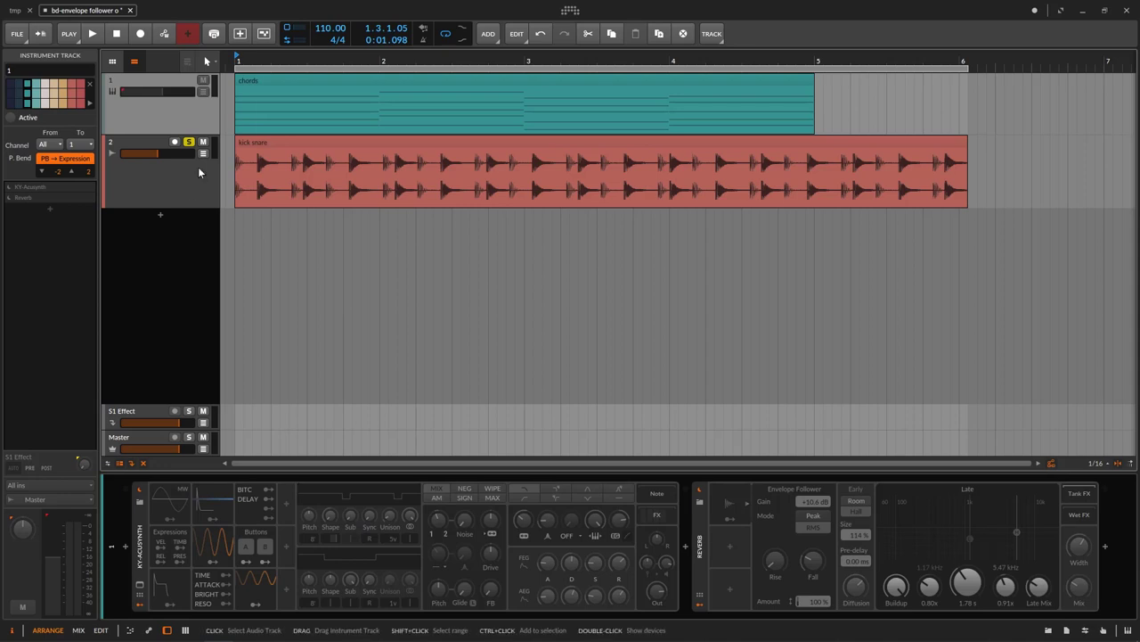
left_click(142, 206)
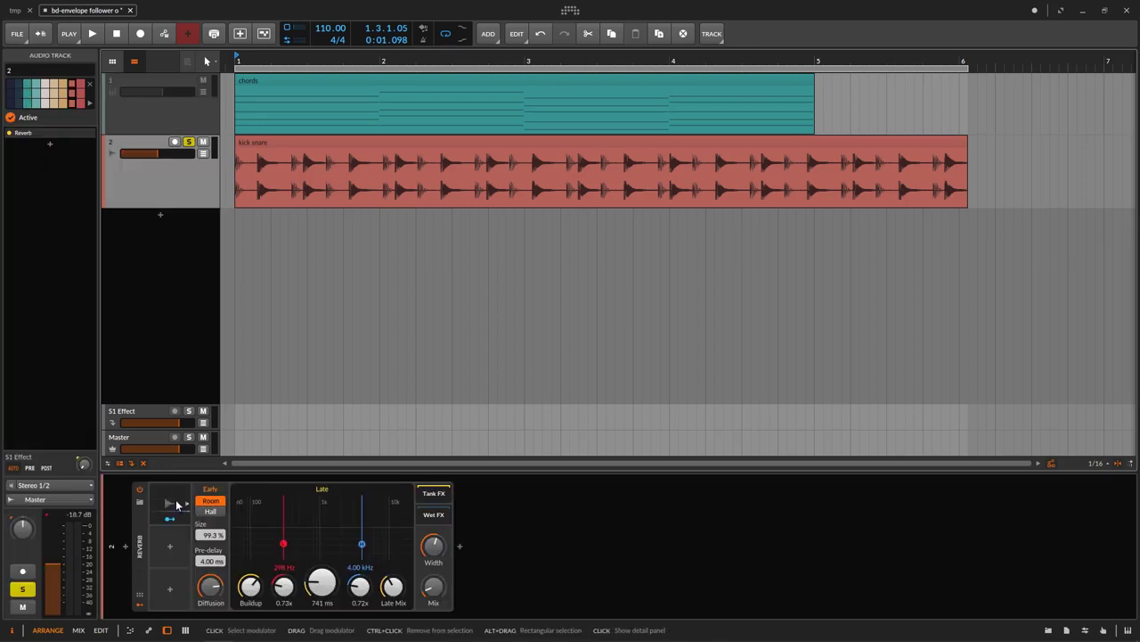
left_click(274, 141)
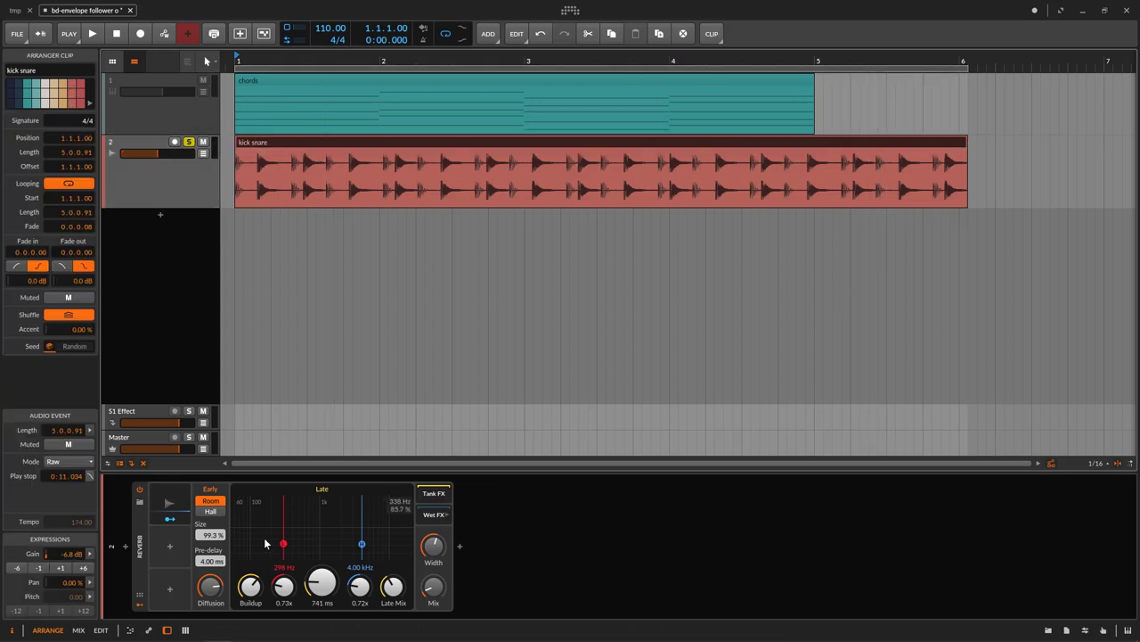
key("space")
left_click(181, 509)
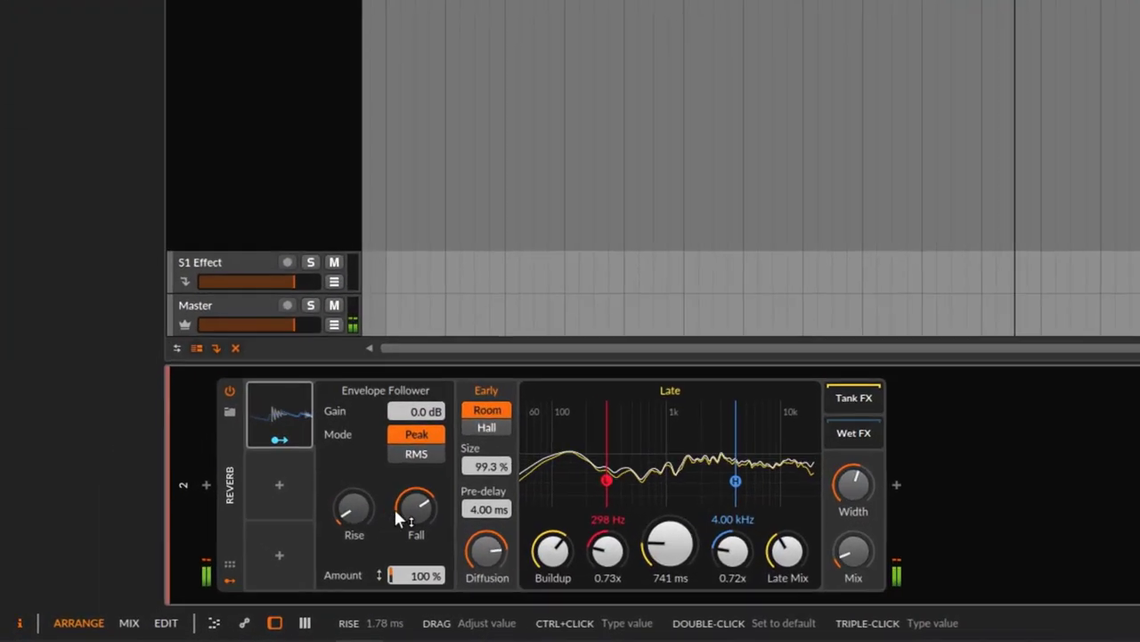
- Set the Envelope Follower's rise near its minimum, its gain to +5.8 dB and its fall to just below mid-range
left_click_drag(253, 560, 253, 554)
left_click_drag(451, 497, 451, 494)
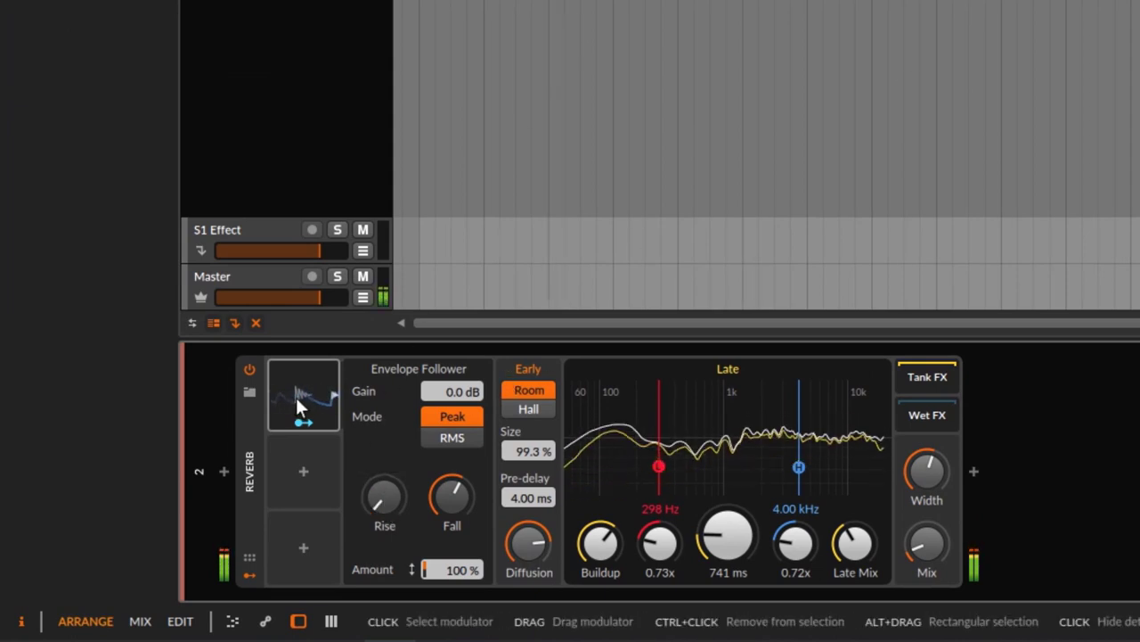
mouse_move(458, 395)
left_mouse_down()
mouse_move(457, 361)
mouse_move(458, 419)
mouse_move(459, 375)
left_mouse_up()
double_click(459, 394)
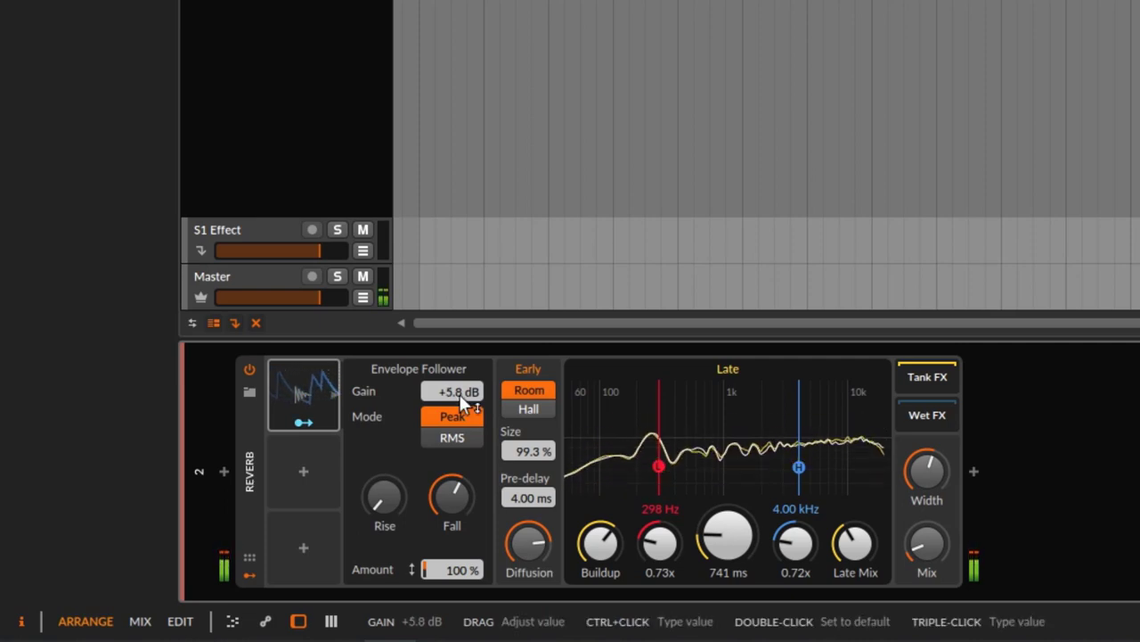
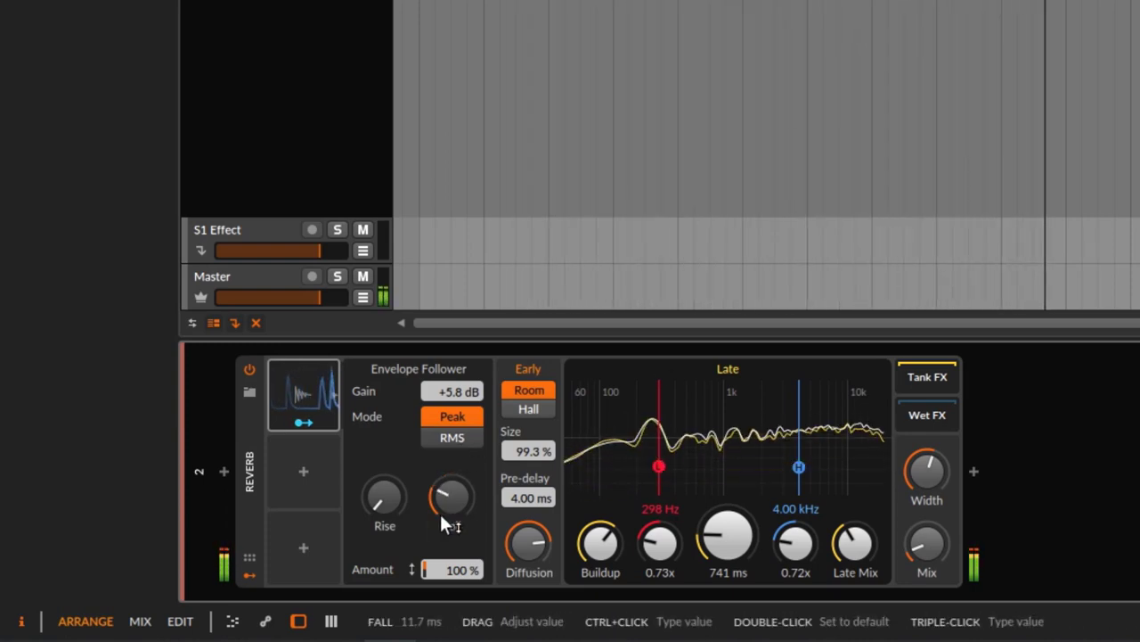
left_click_drag(443, 508, 459, 464)
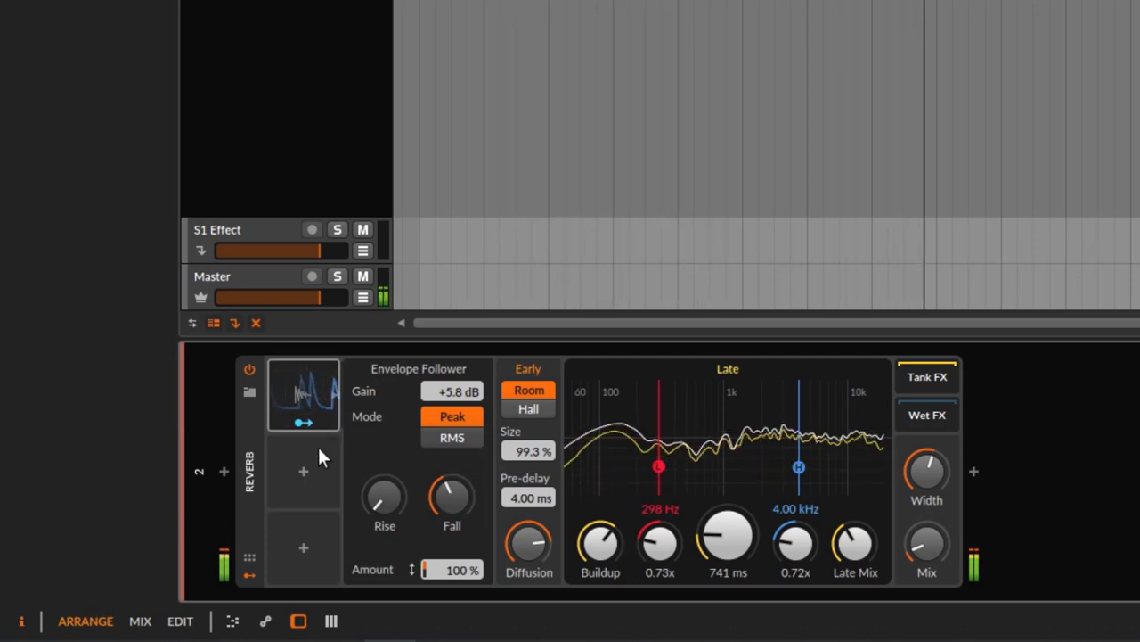
- Map the kick snare Envelope Follower with positive amounts to the Reverb's Mix, Width, Late Mix and reverb time
left_click(286, 106)
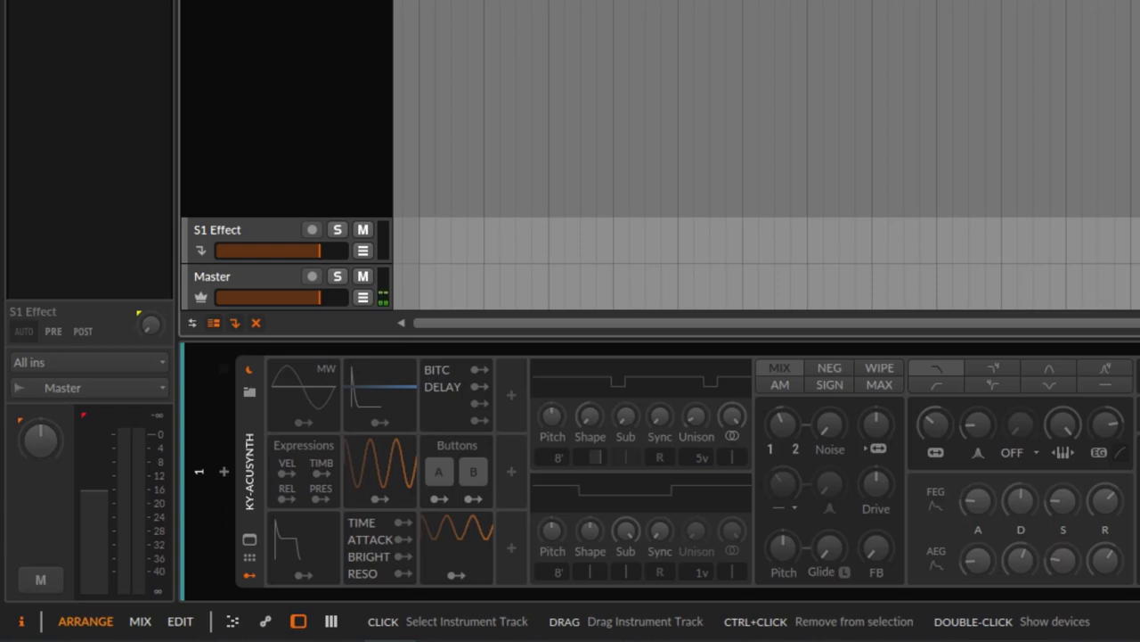
left_click(285, 152)
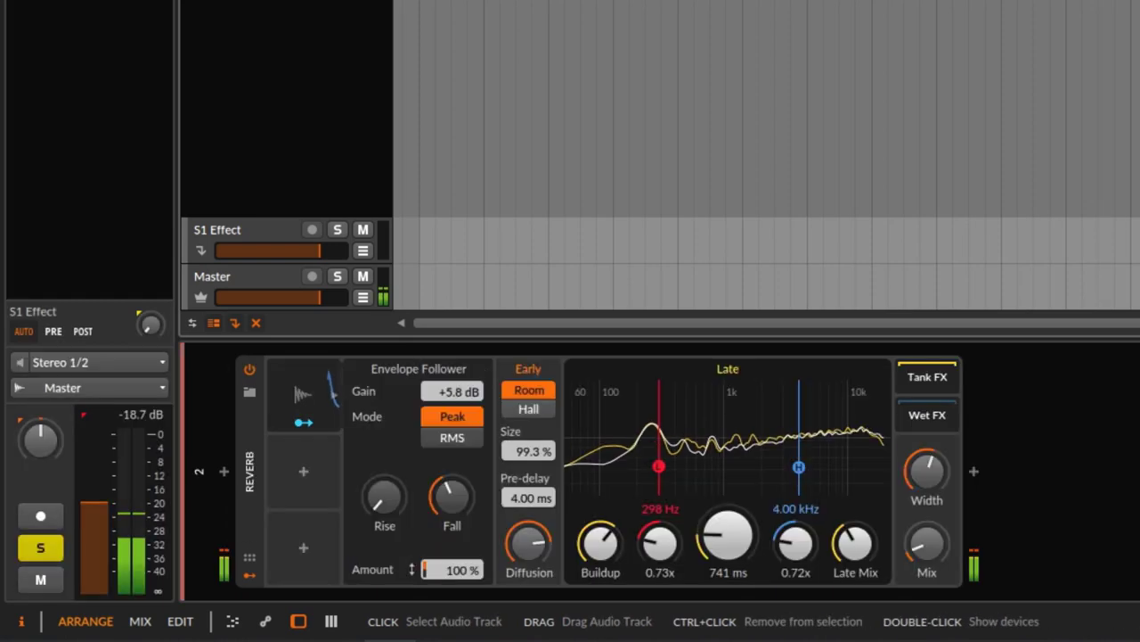
left_click(304, 423)
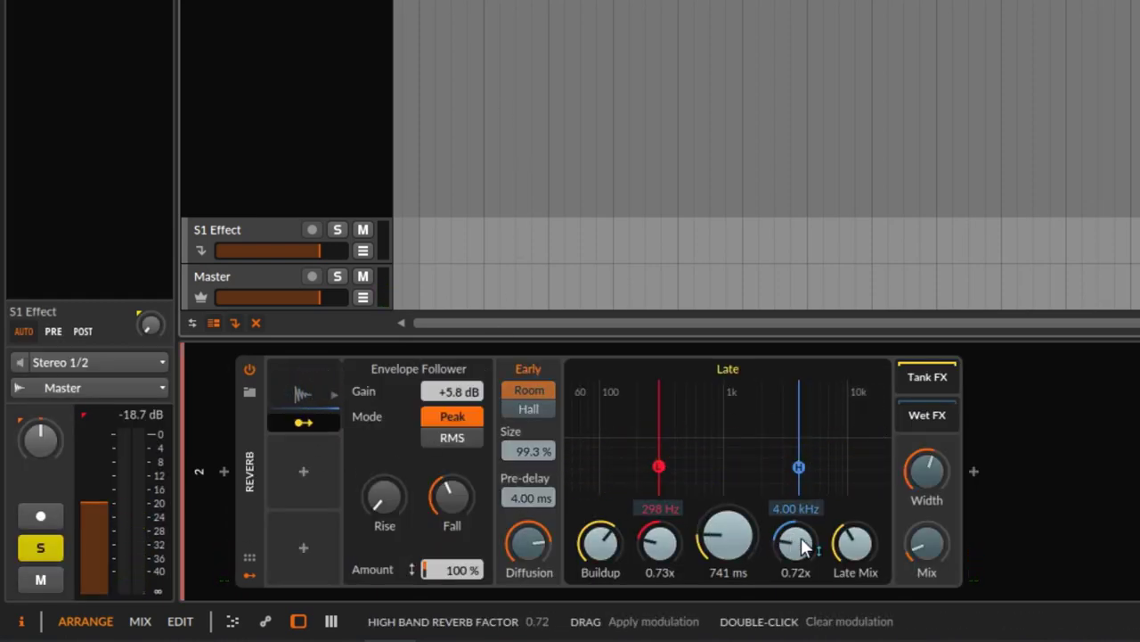
left_click_drag(907, 539, 907, 533)
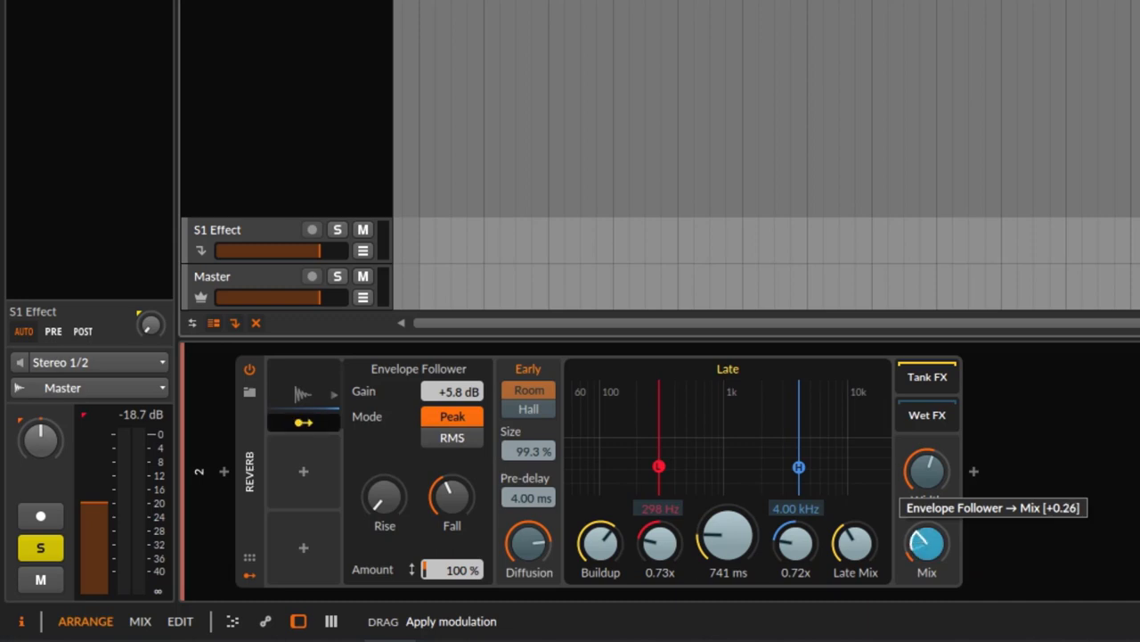
left_click_drag(932, 487, 932, 472)
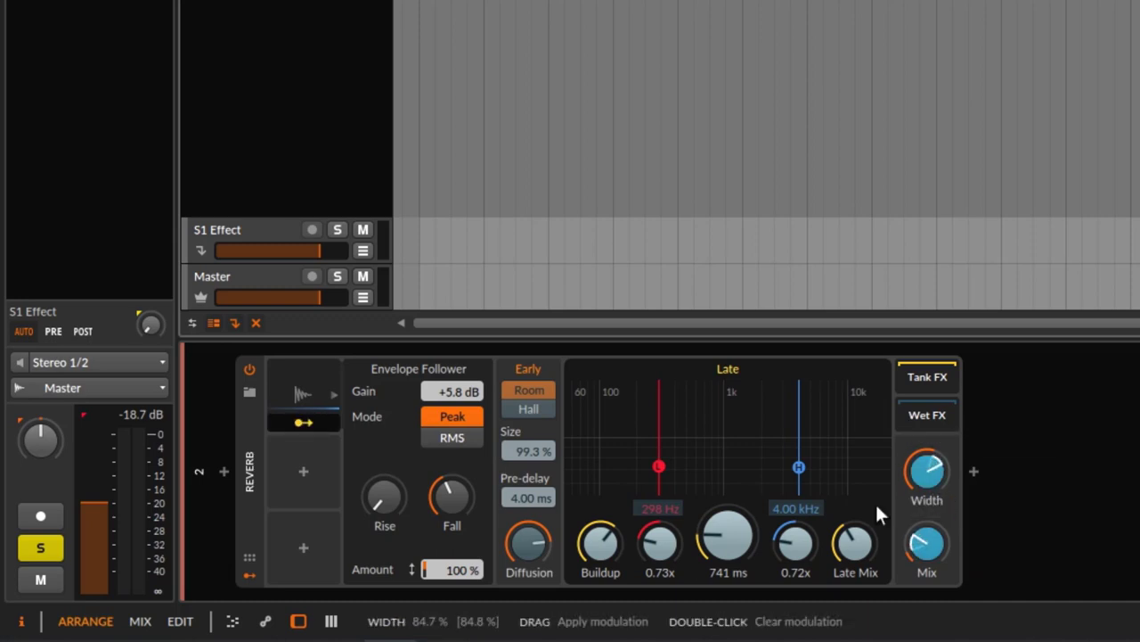
left_click_drag(842, 559, 845, 559)
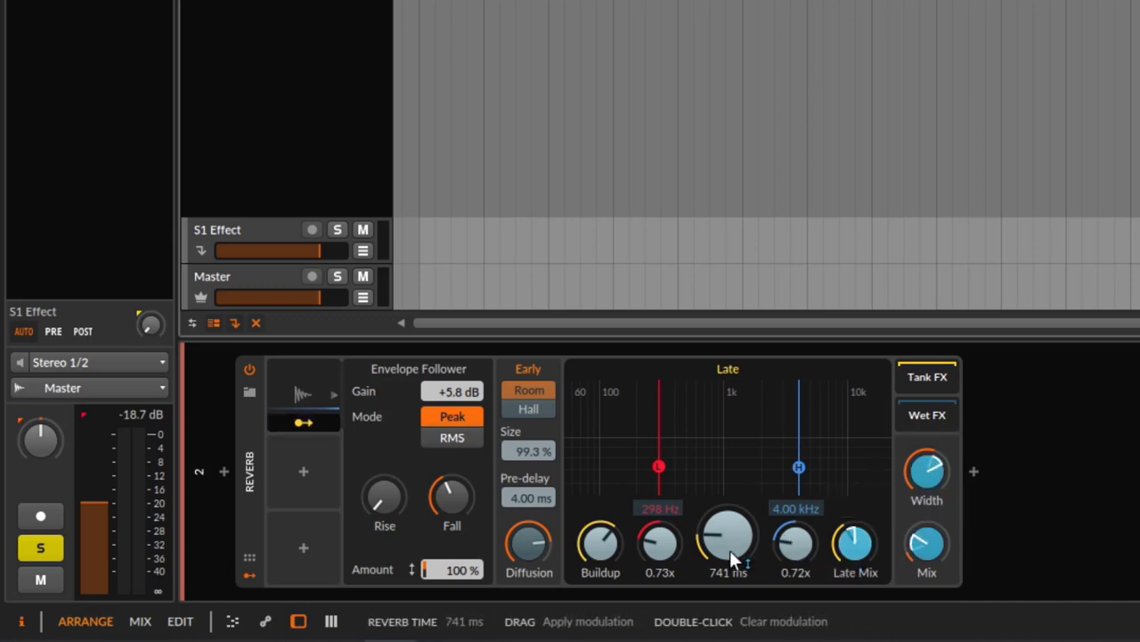
left_click_drag(730, 549, 728, 548)
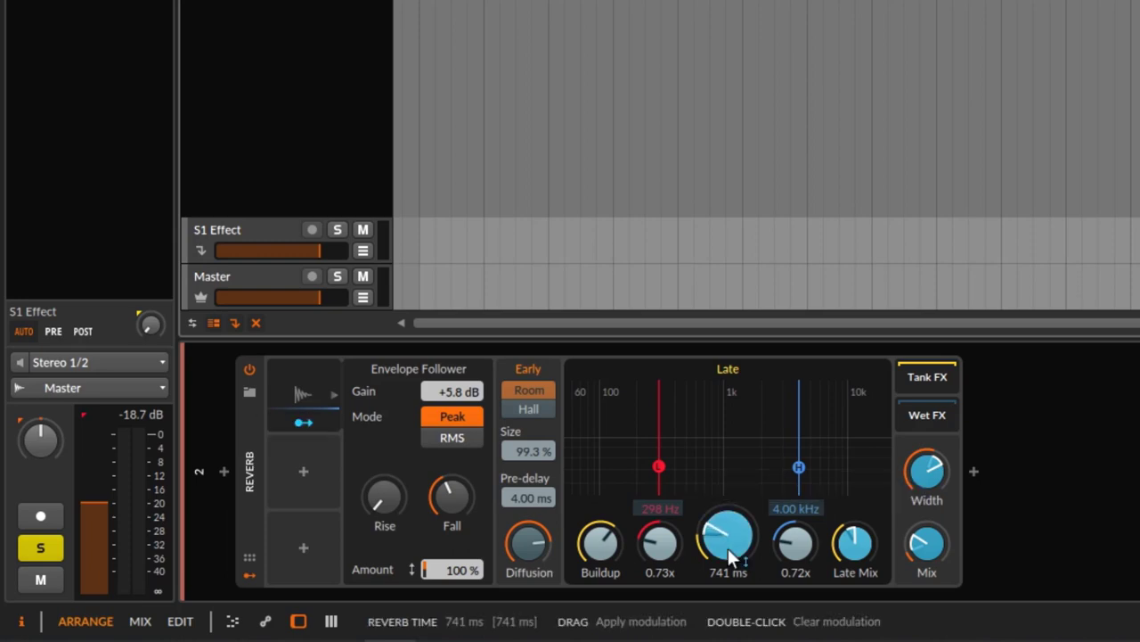
left_click(311, 418)
- Play the beat, collapse the Envelope Follower's settings, and deactivate and reactivate the modulator to compare the reverb
key("space")
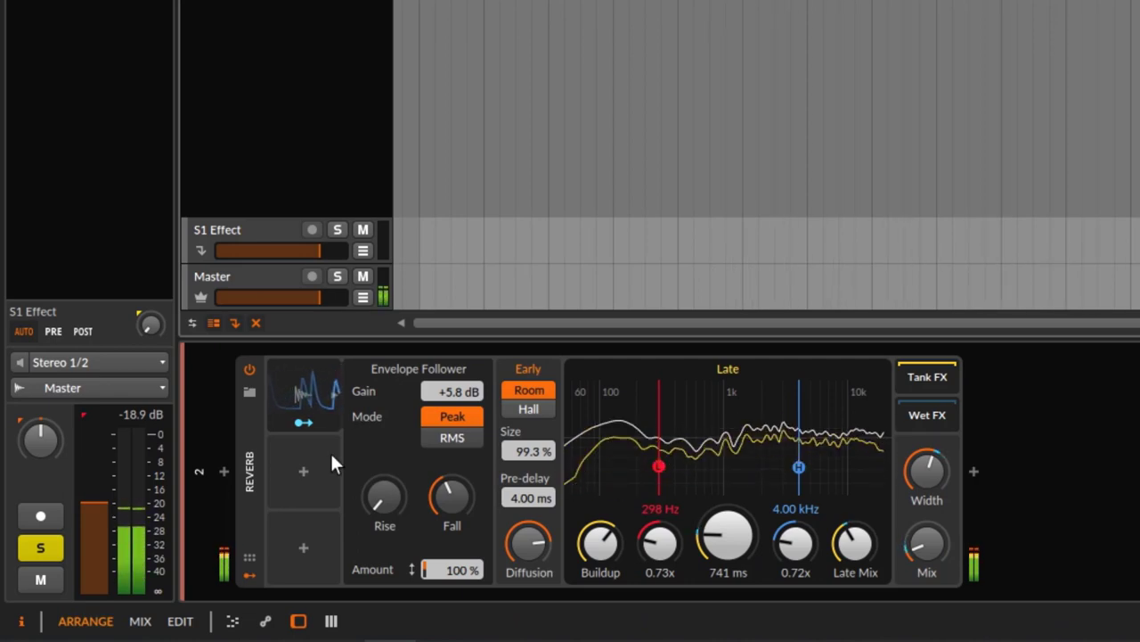
key("alt+o")
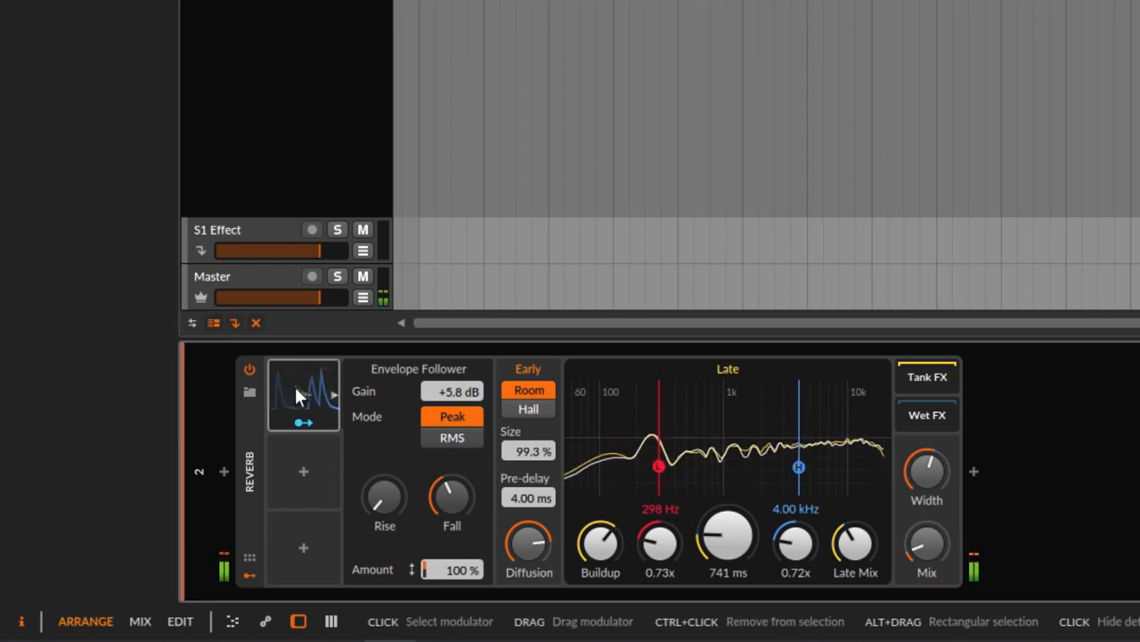
left_click(298, 398)
right_click(301, 397)
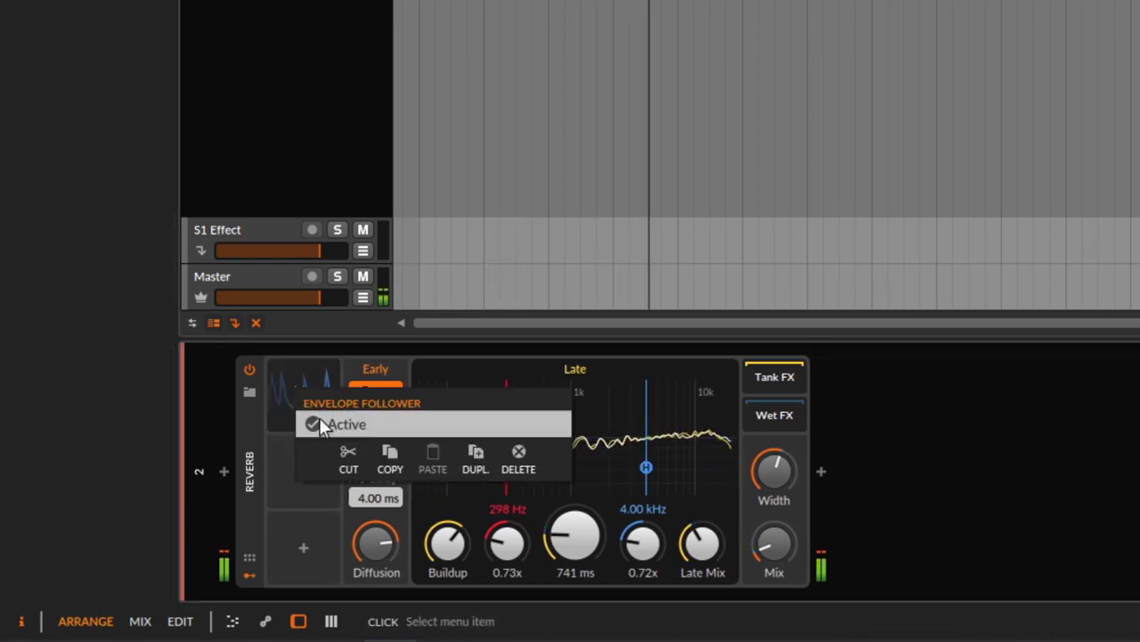
left_click(319, 422)
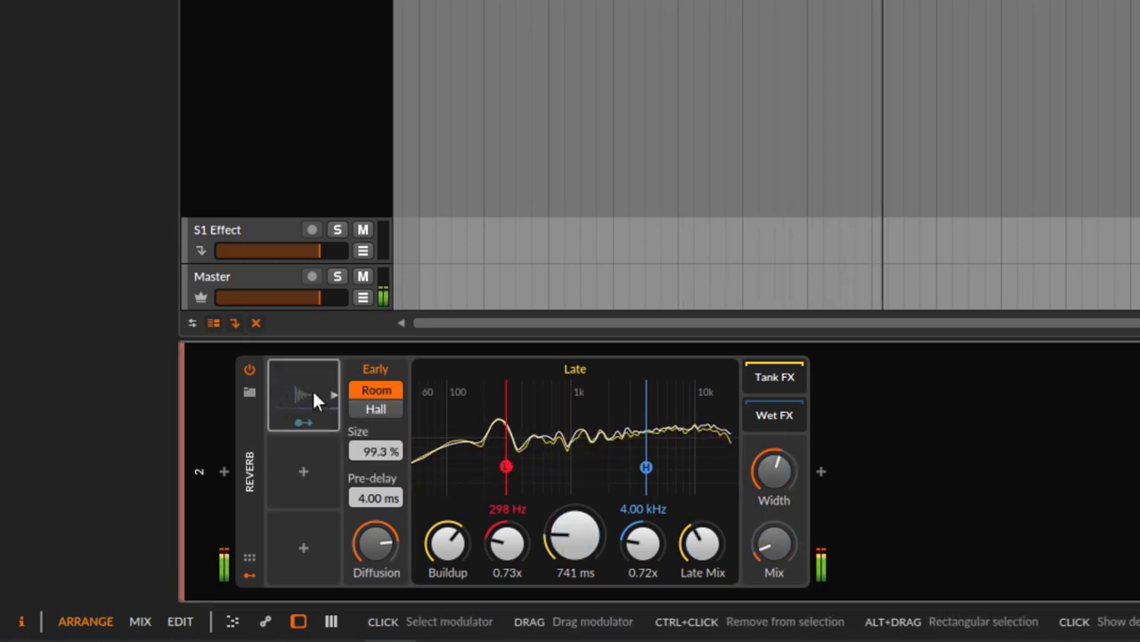
right_click(318, 401)
left_click(328, 427)
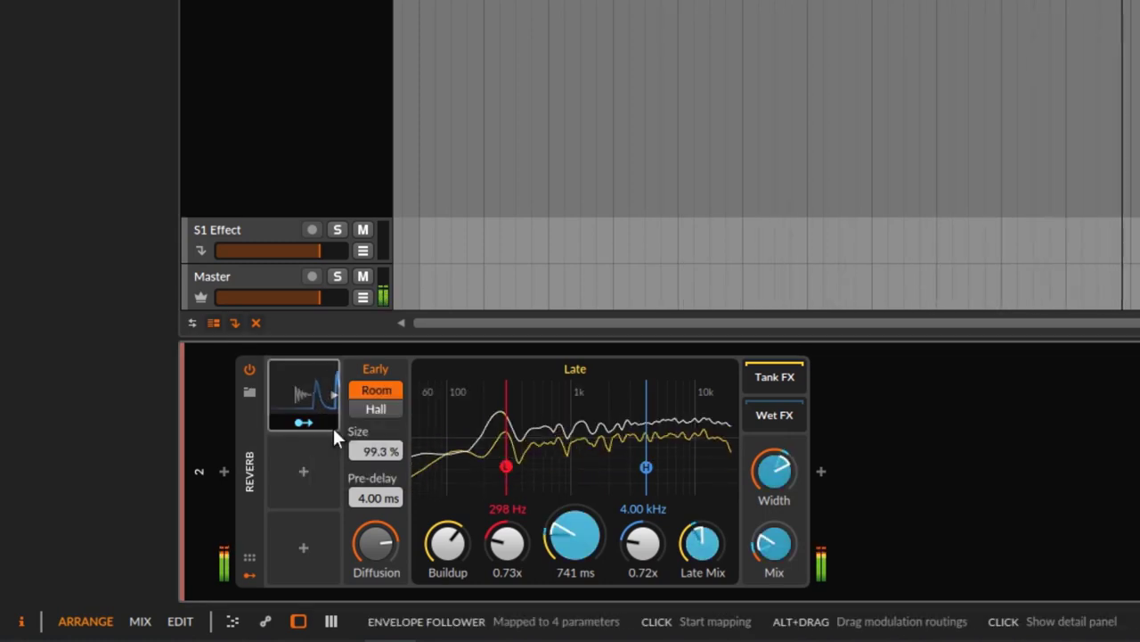
- Show the Envelope Follower's settings, compare the reverb once more without the modulator, reactivate it and stop playback
left_click(310, 387)
right_click(310, 387)
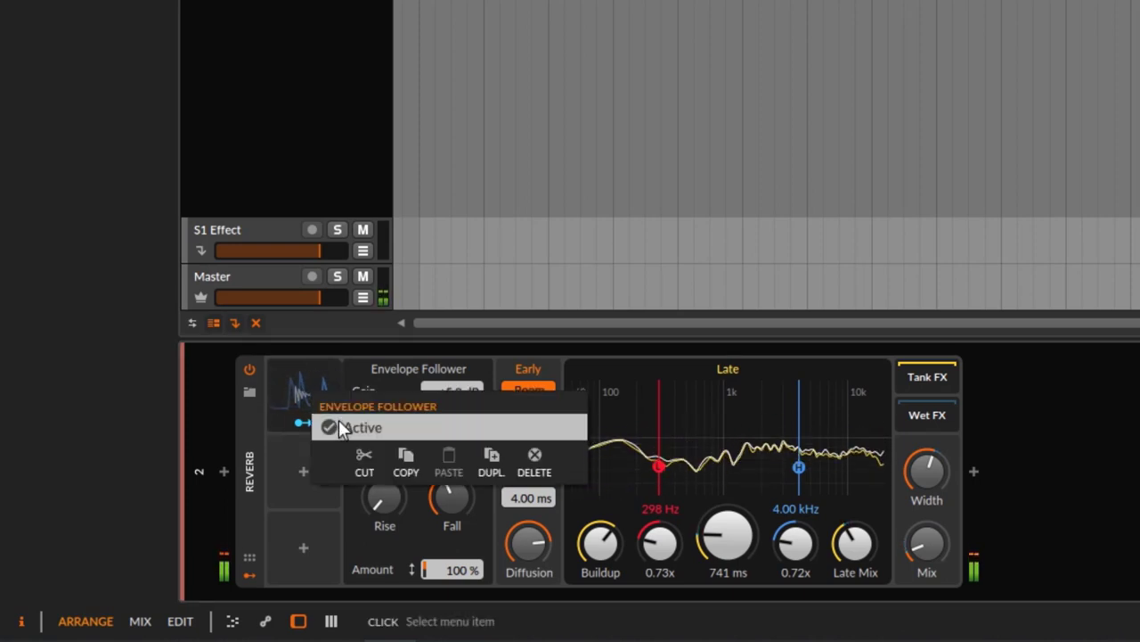
left_click(339, 420)
right_click(315, 388)
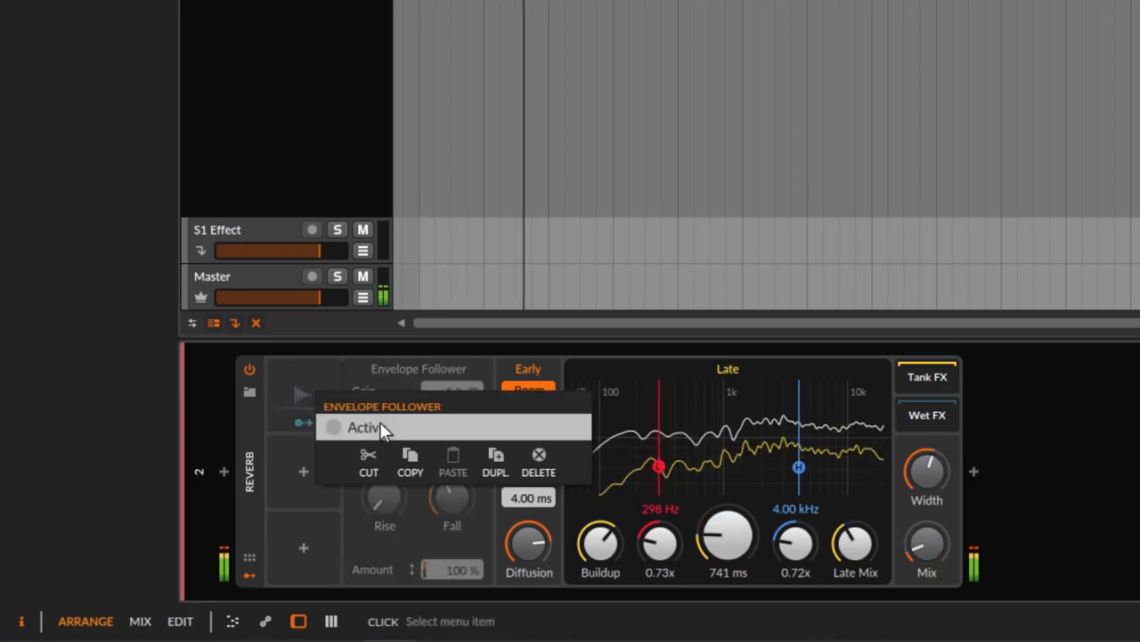
left_click(380, 422)
key("space")
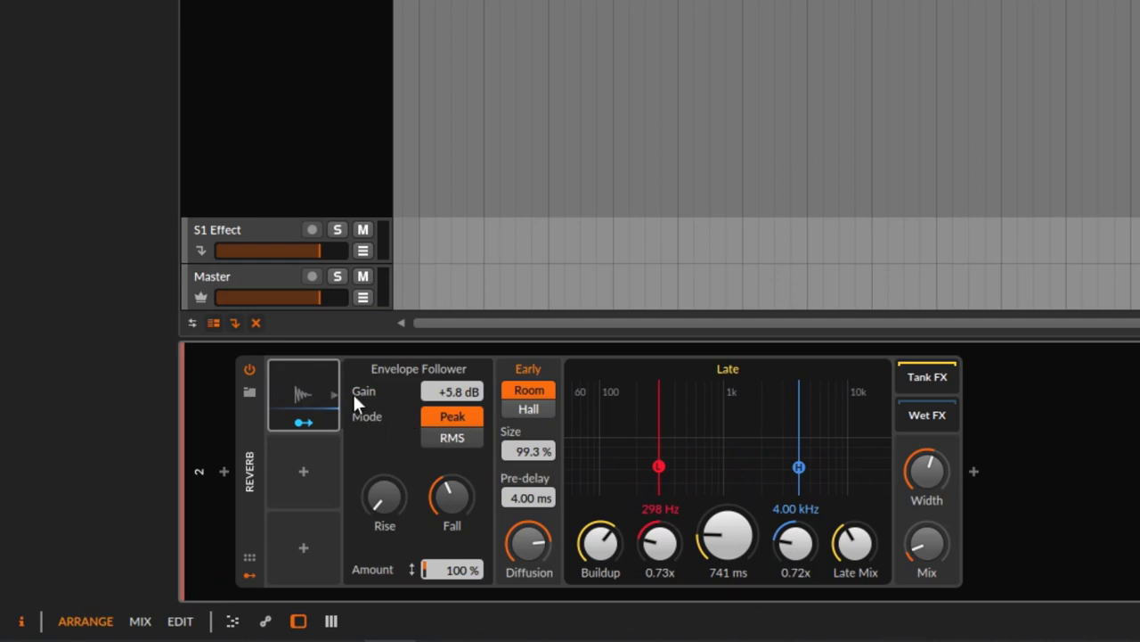
- Collapse the Envelope Follower's settings, deactivate the modulator and play the kick snare beat
right_click(307, 390)
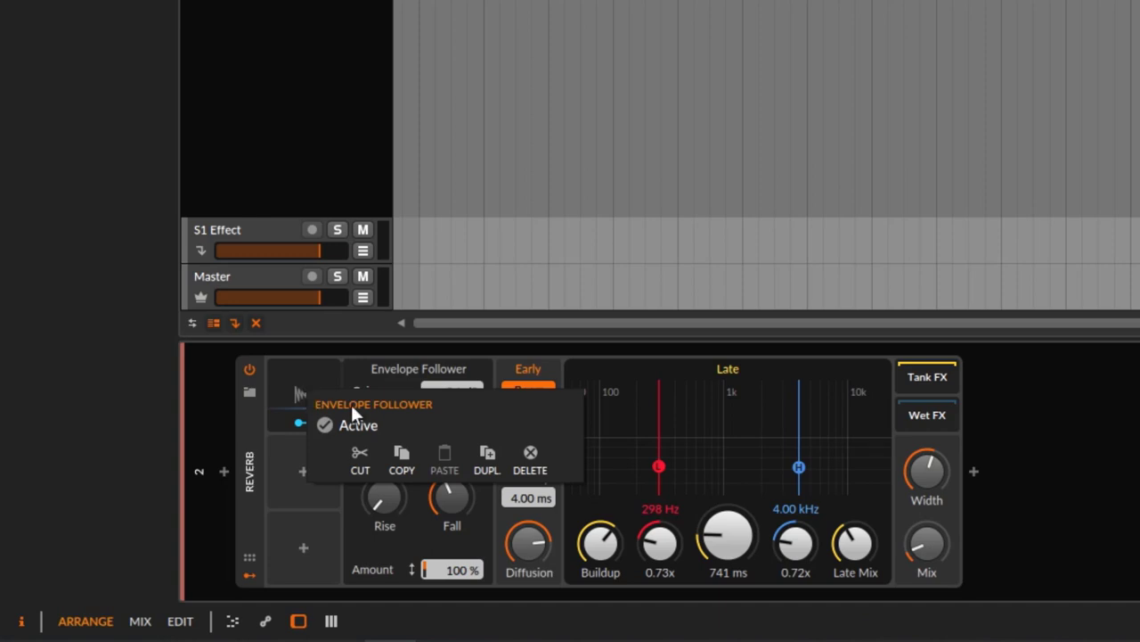
left_click(303, 375)
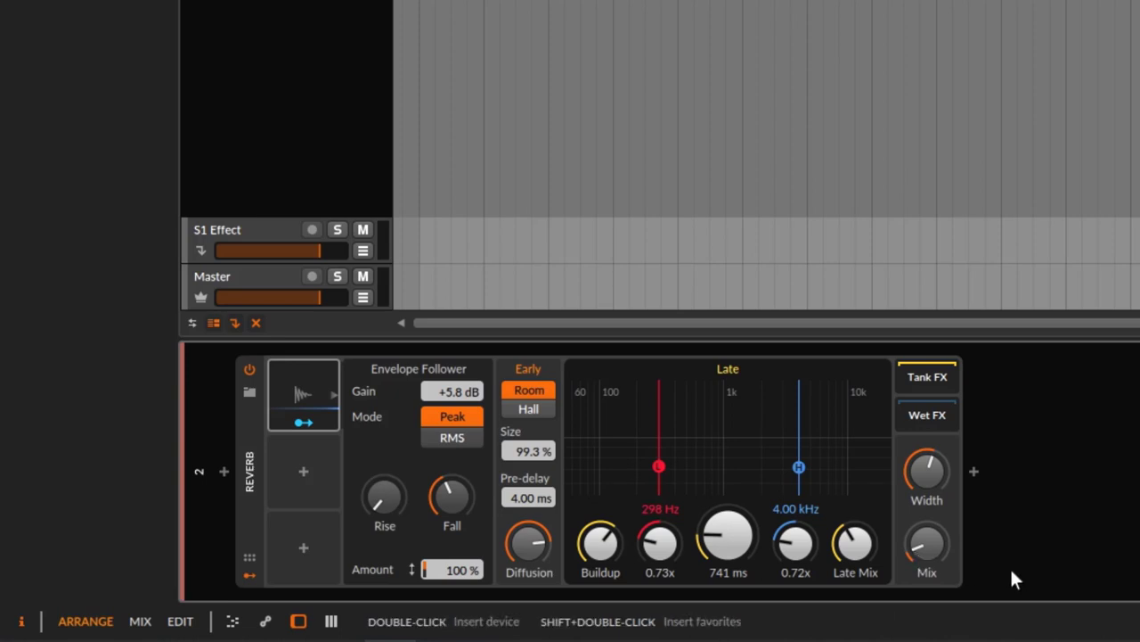
left_click(307, 392)
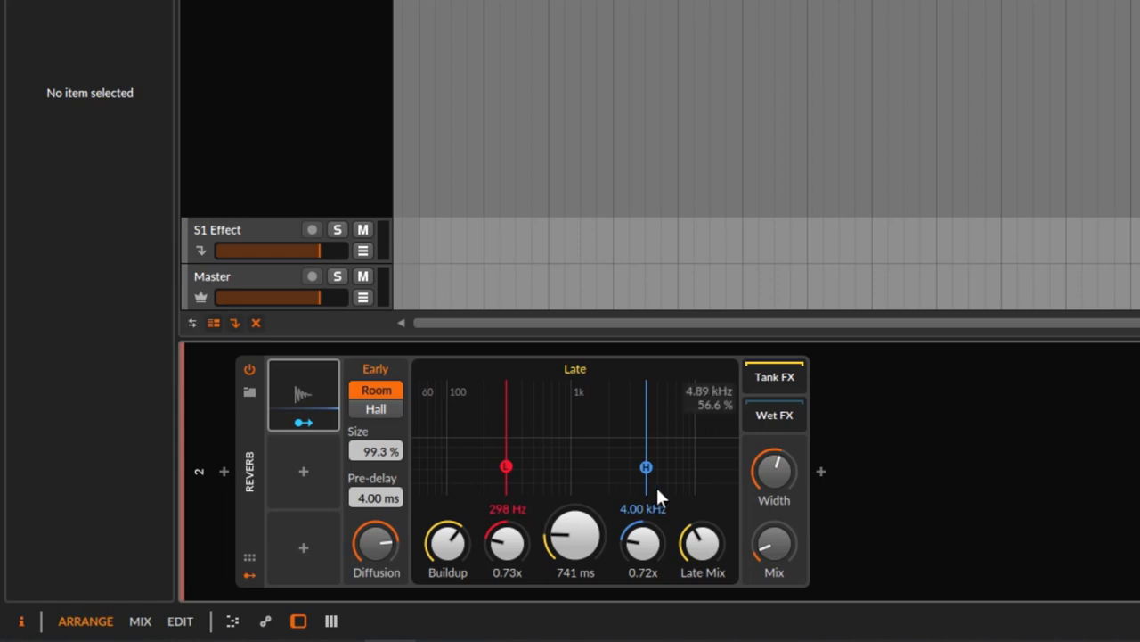
right_click(309, 392)
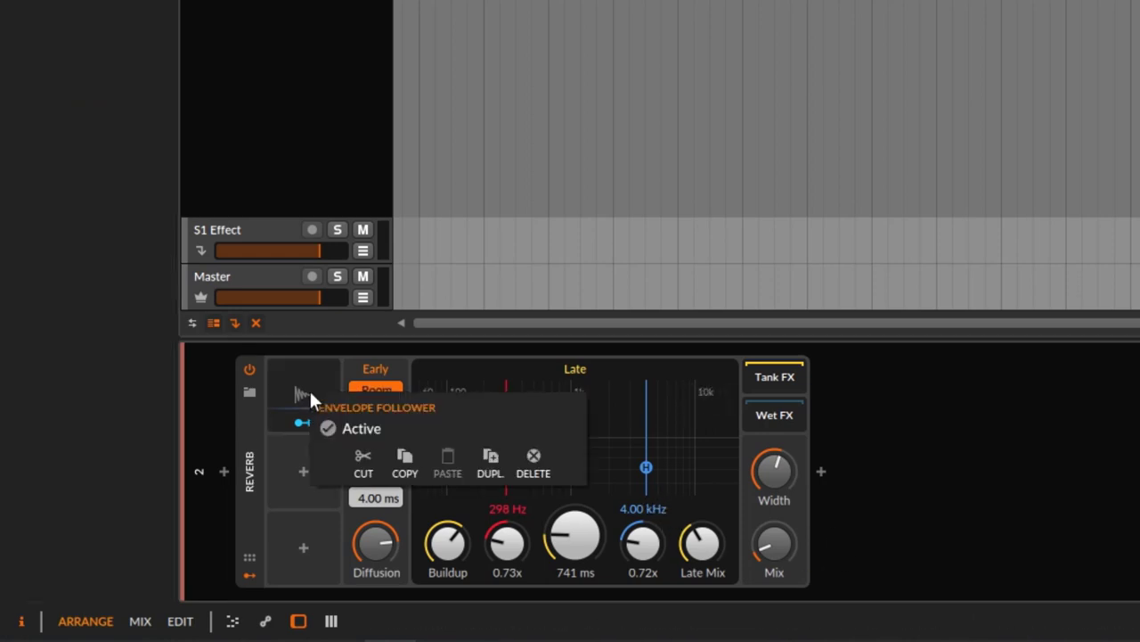
left_click(399, 433)
key("space")
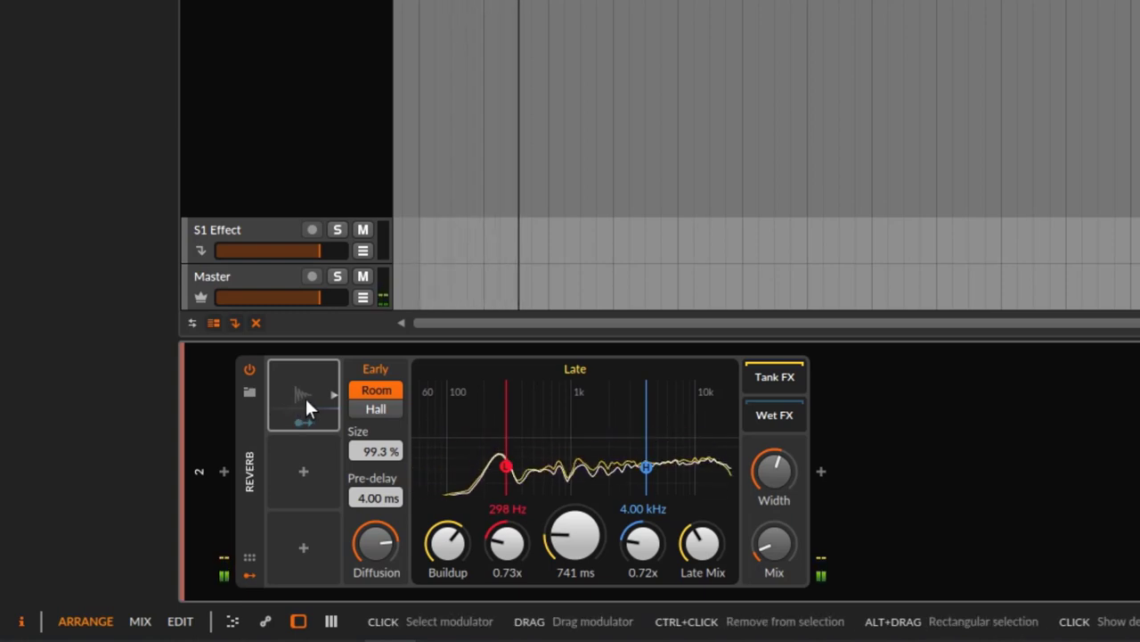
- Reactivate the kick snare Envelope Follower, listen to the modulated reverb, then stop and restart playback
right_click(304, 394)
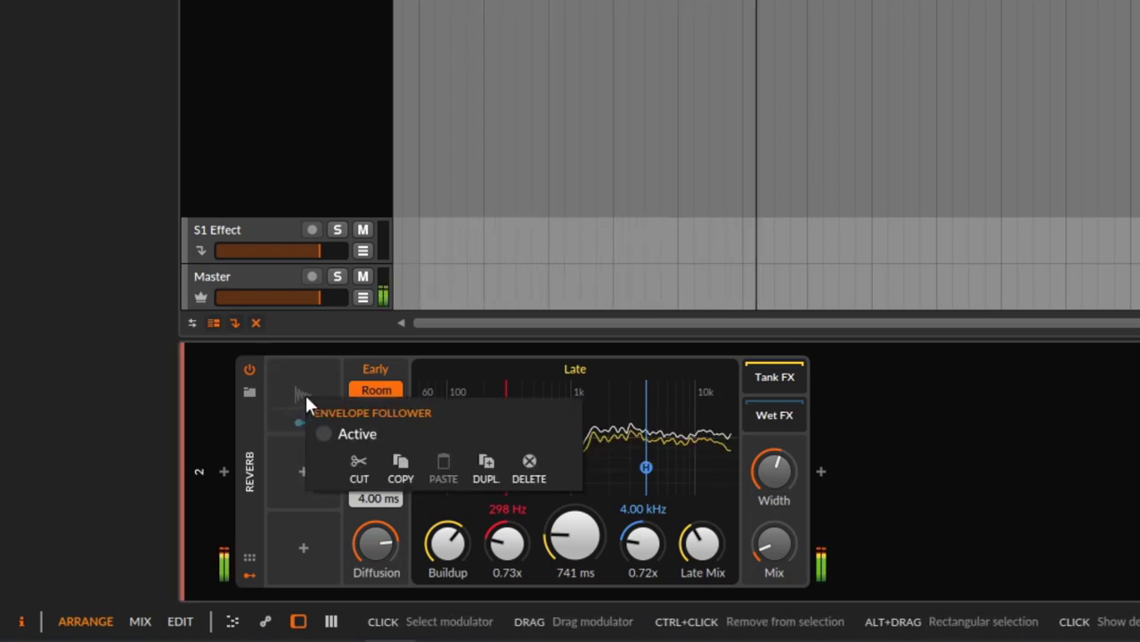
left_click(390, 429)
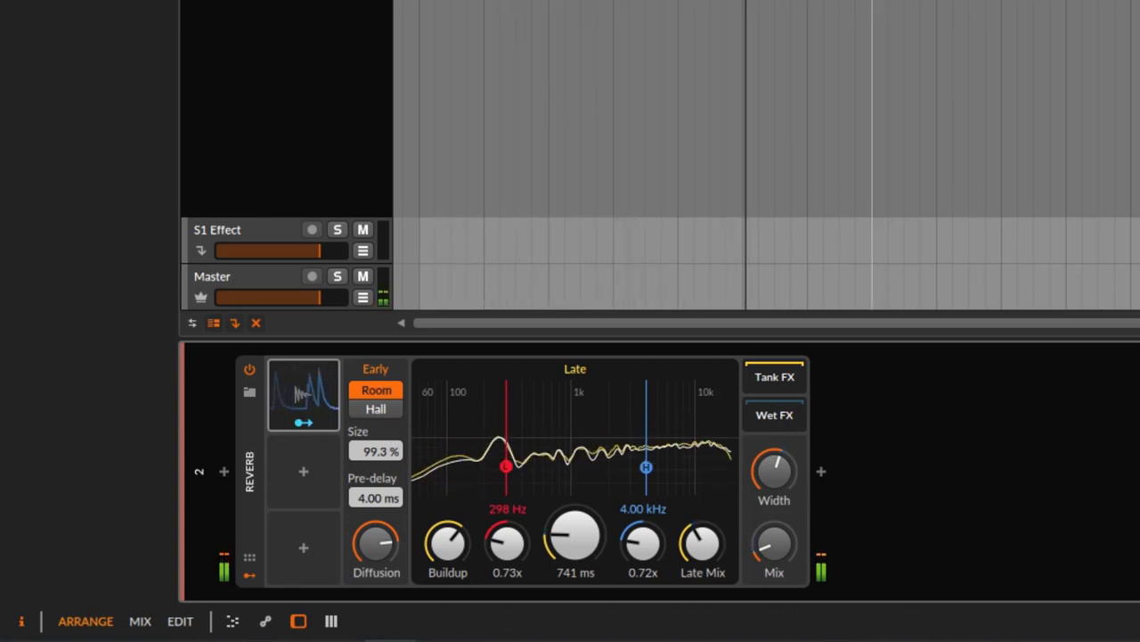
key("space")
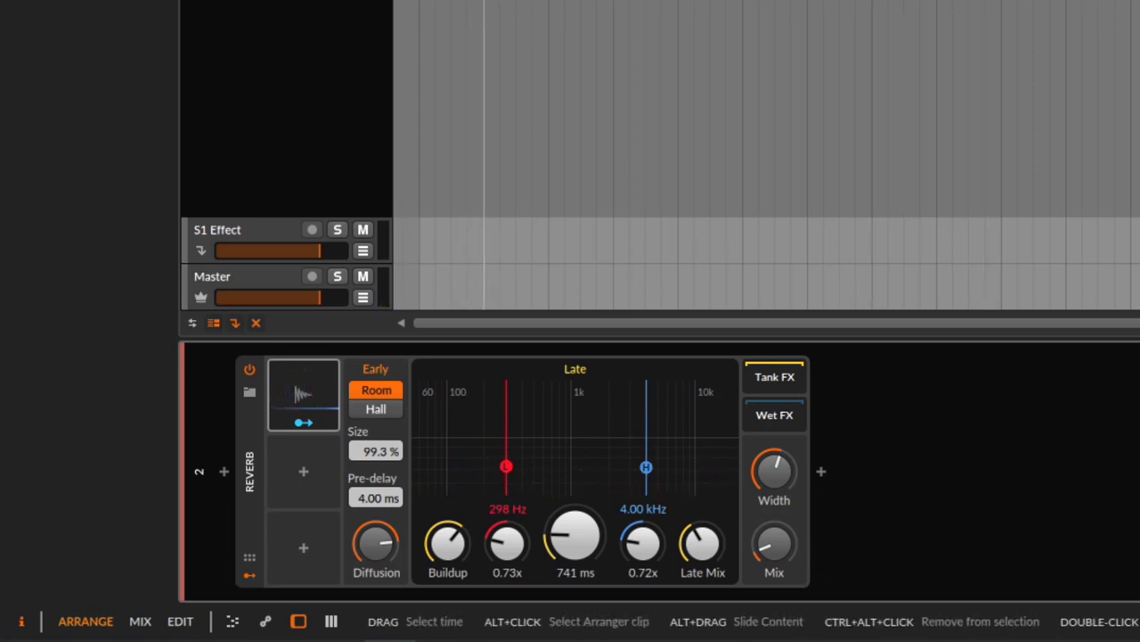
key("space")
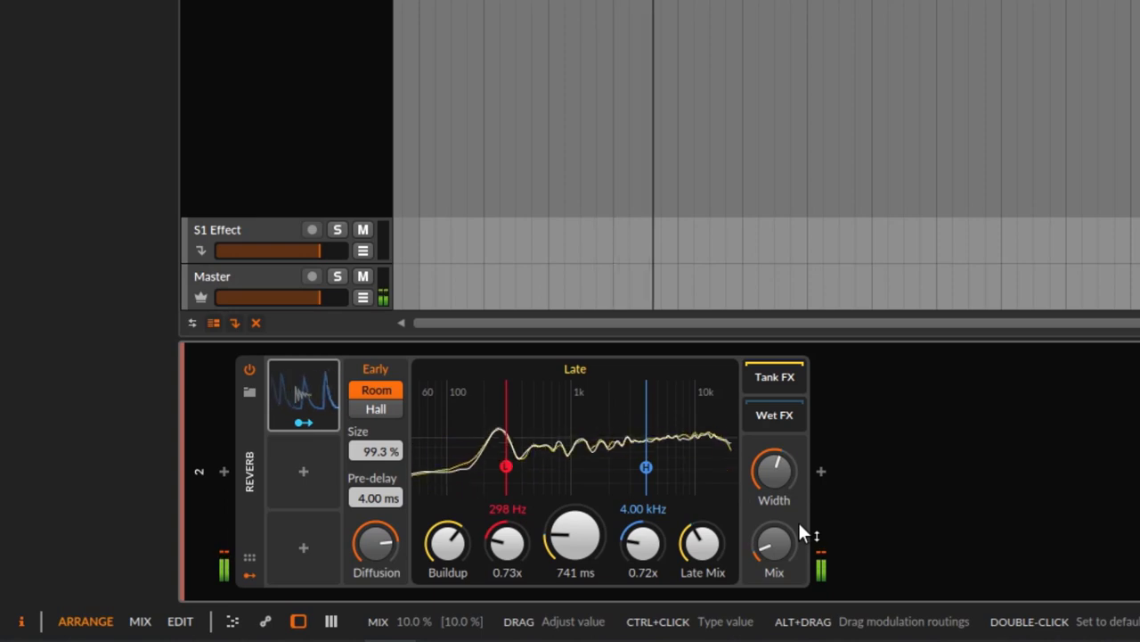
- Bypass the Reverb device during playback and switch it back on to compare the dry and modulated drums
mouse_move(624, 638)
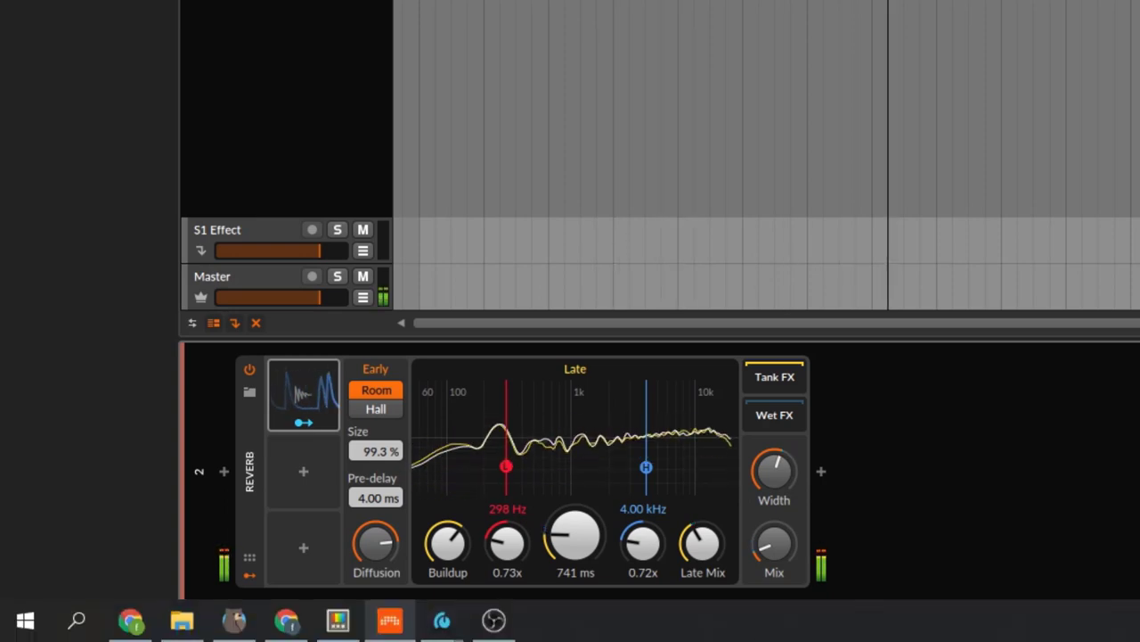
left_click(250, 366)
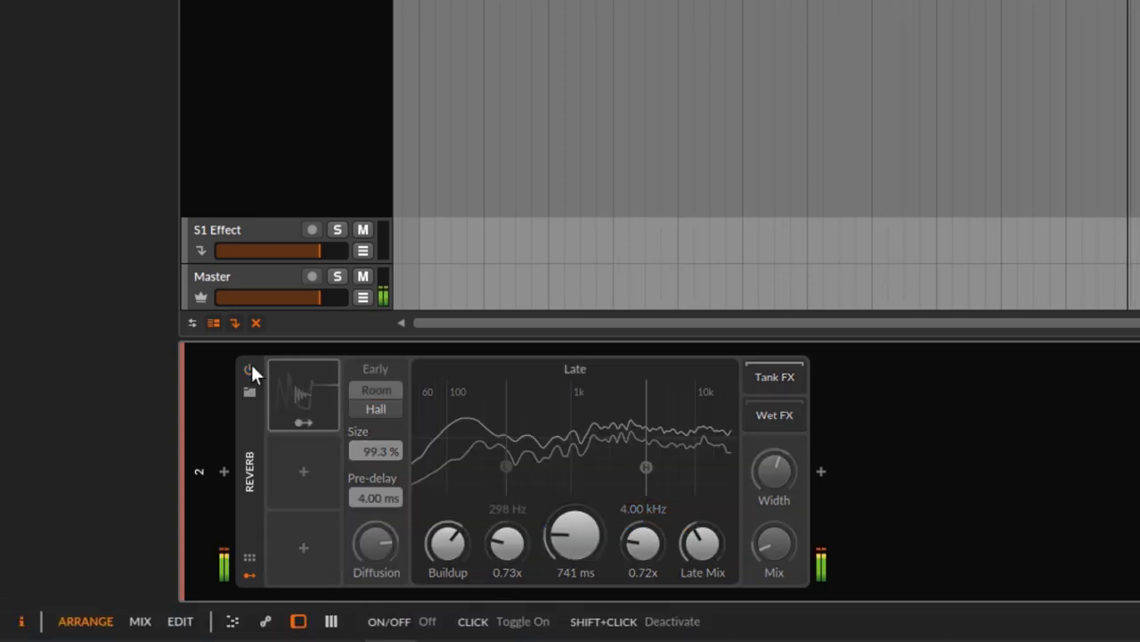
left_click(249, 369)
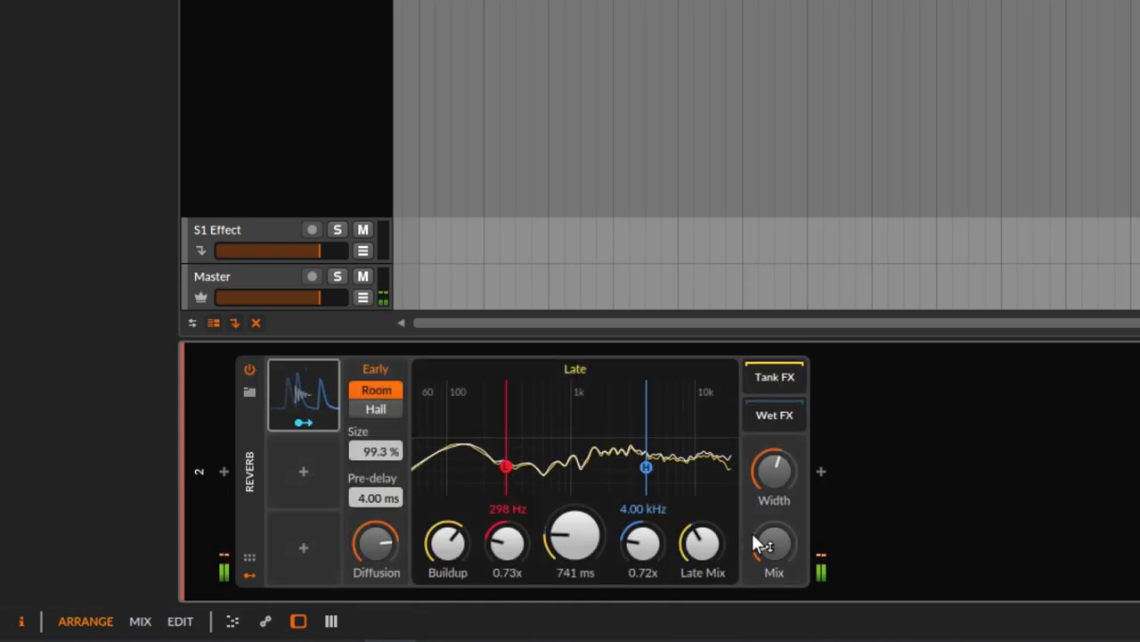
- Adjust the Reverb's Mix slightly, compare the beat with the Reverb off and on again, and stop playback
mouse_move(754, 542)
left_mouse_down()
mouse_move(754, 584)
mouse_move(753, 526)
left_mouse_up()
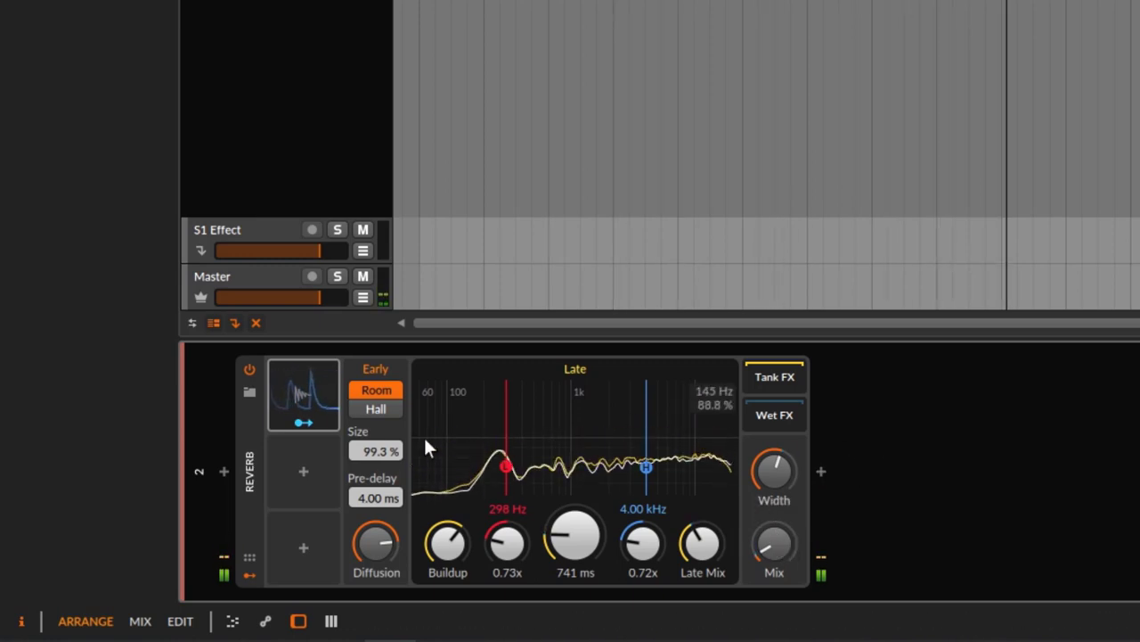
left_click(249, 368)
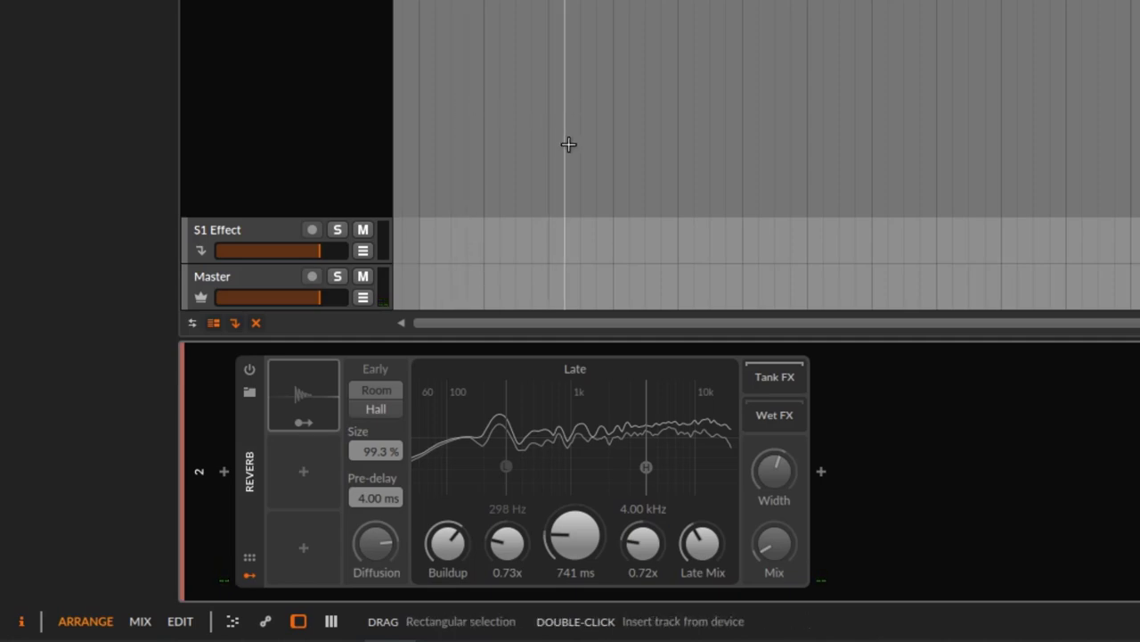
left_click(248, 374)
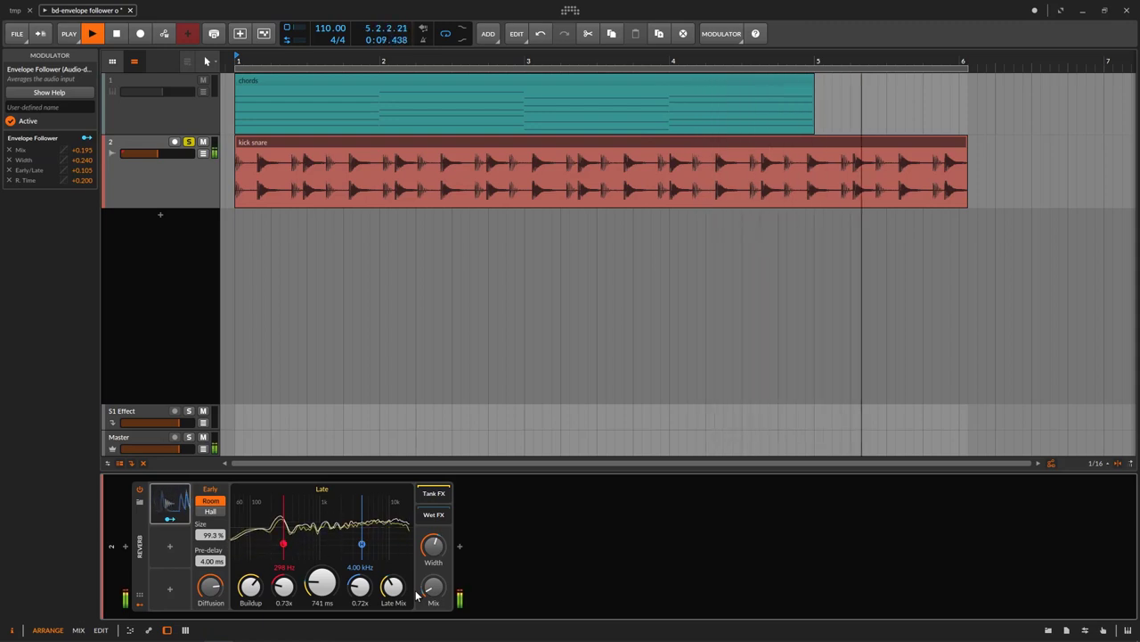
key("space")
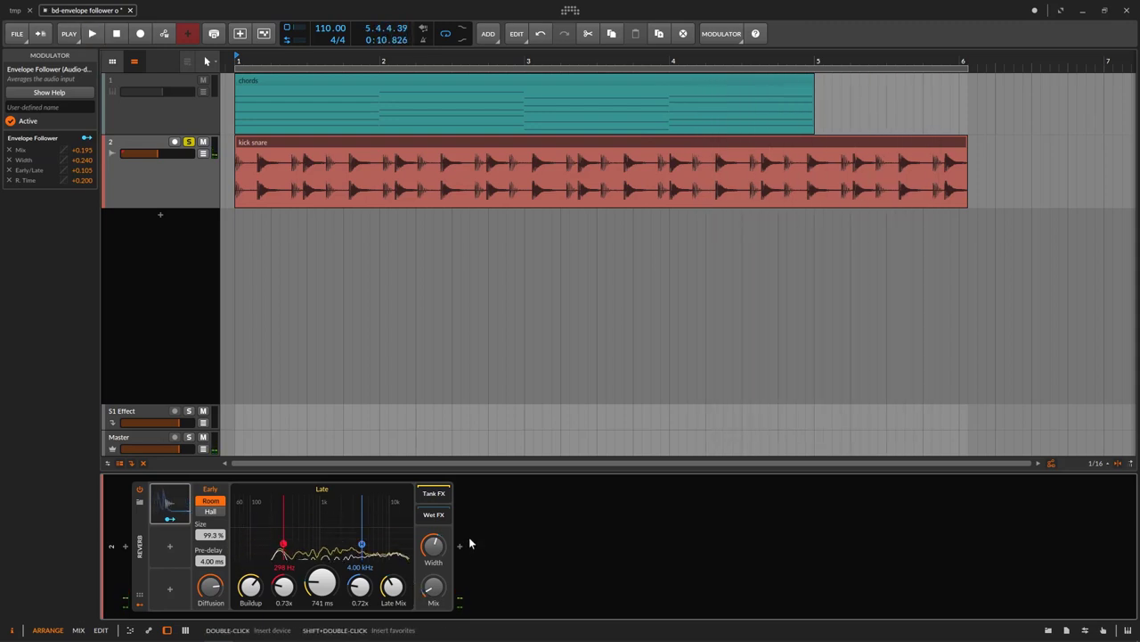